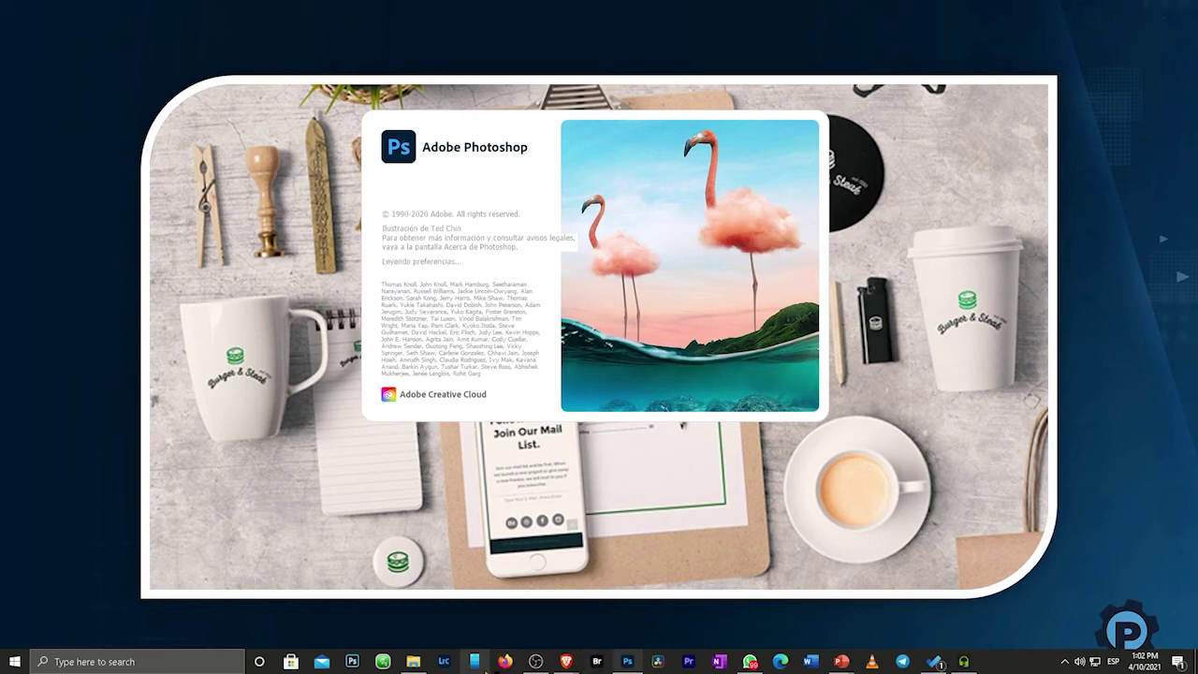
Switch to the Brave browser, look through the Fotoaprendizaje courses page and open the complete Photoshop course's information page.
{"action": "mouse_move", "coordinate": [566, 667]}
{"action": "left_click", "coordinate": [493, 624]}
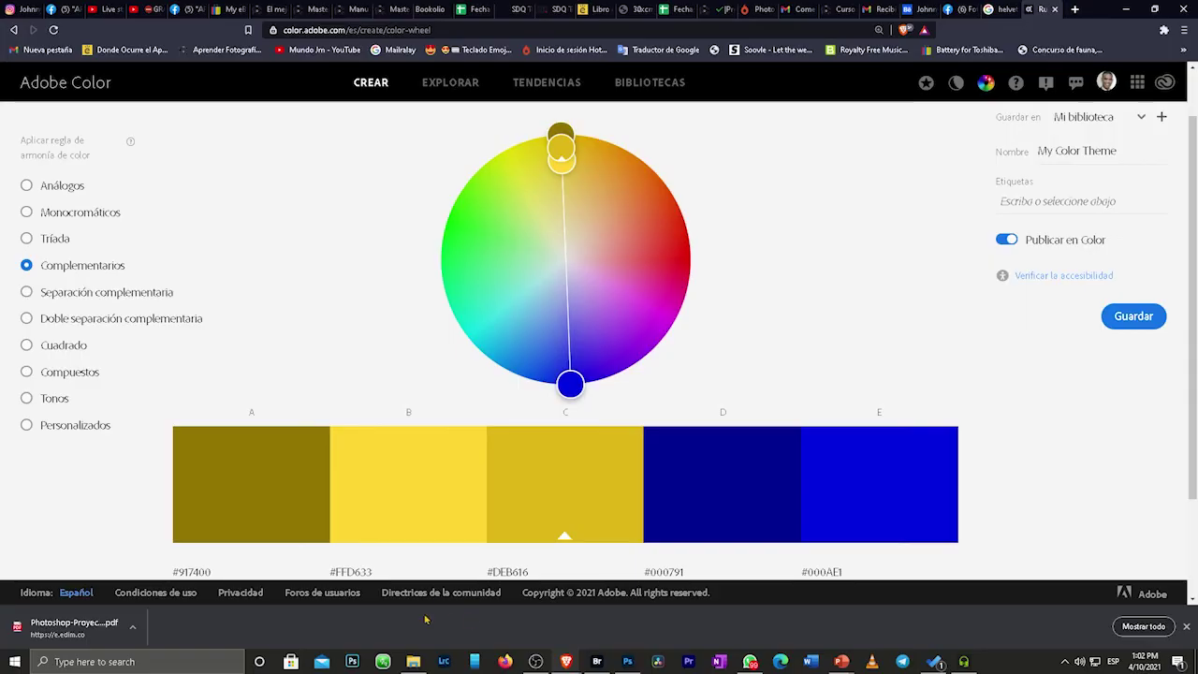
{"action": "left_click", "coordinate": [828, 9]}
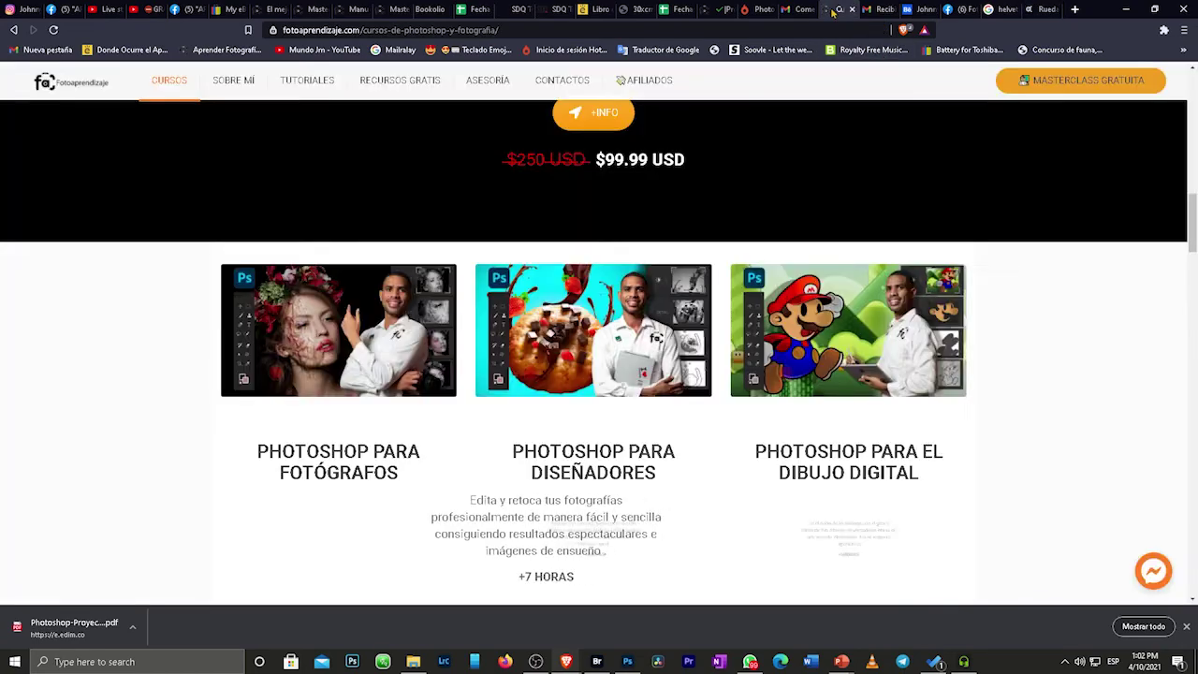
{"action": "scroll", "coordinate": [717, 262], "scroll_direction": "up", "scroll_amount": 5}
{"action": "scroll", "coordinate": [728, 256], "scroll_direction": "up", "scroll_amount": 5}
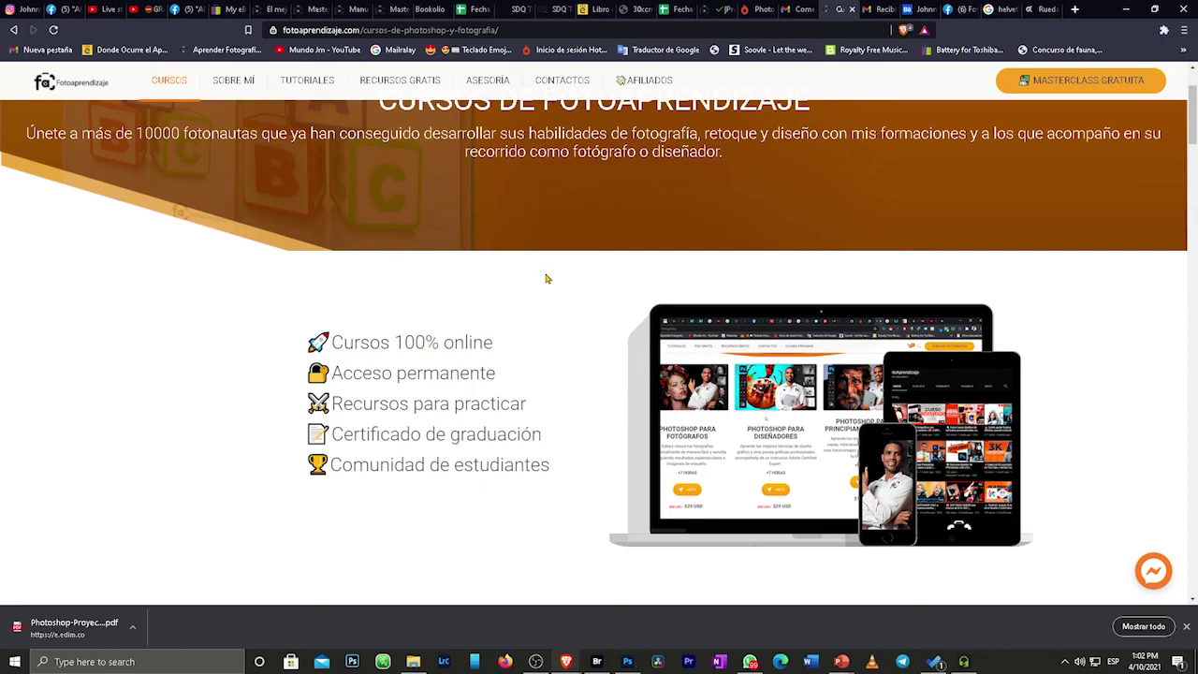
{"action": "scroll", "coordinate": [547, 278], "scroll_direction": "down", "scroll_amount": 5}
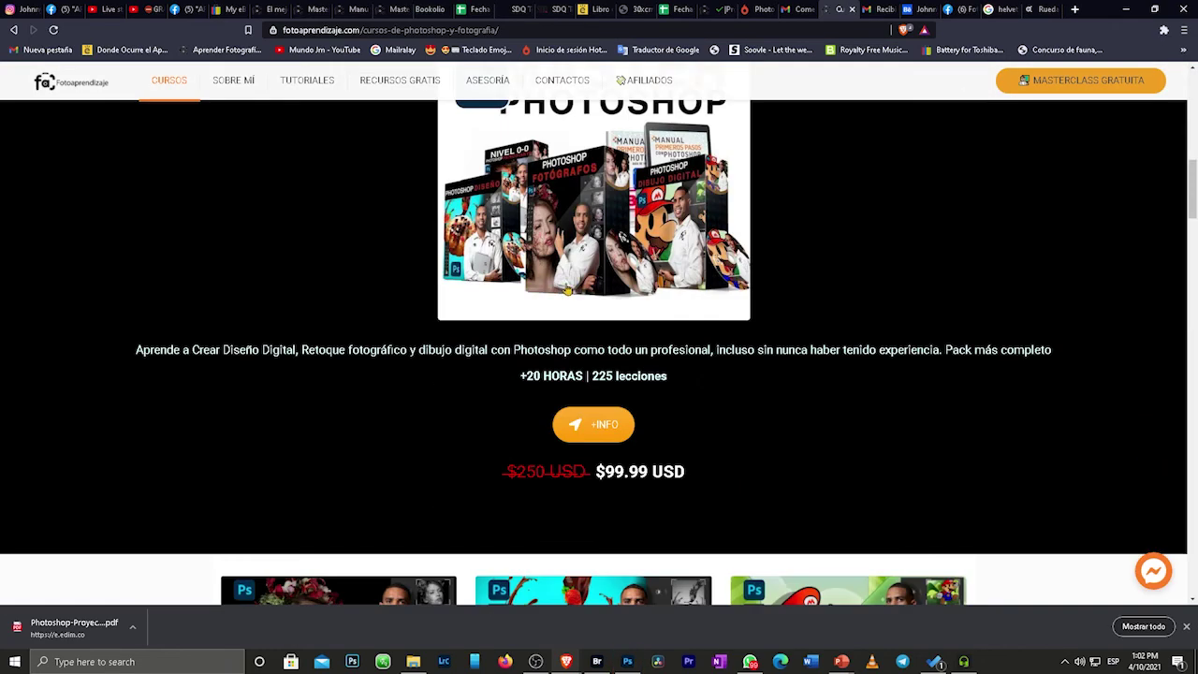
{"action": "scroll", "coordinate": [567, 290], "scroll_direction": "down", "scroll_amount": 2}
{"action": "left_click", "coordinate": [623, 302]}
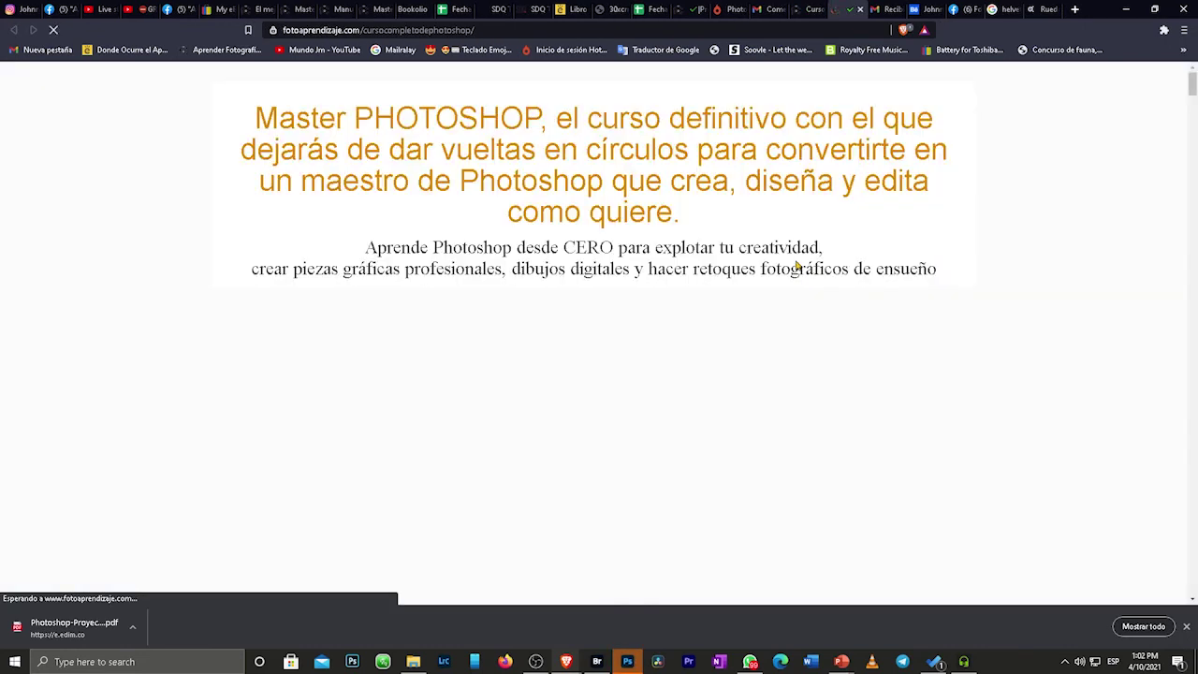
Examine the Master Photoshop course page down to the Contenido del Master section.
{"action": "scroll", "coordinate": [771, 248], "scroll_direction": "down", "scroll_amount": 2}
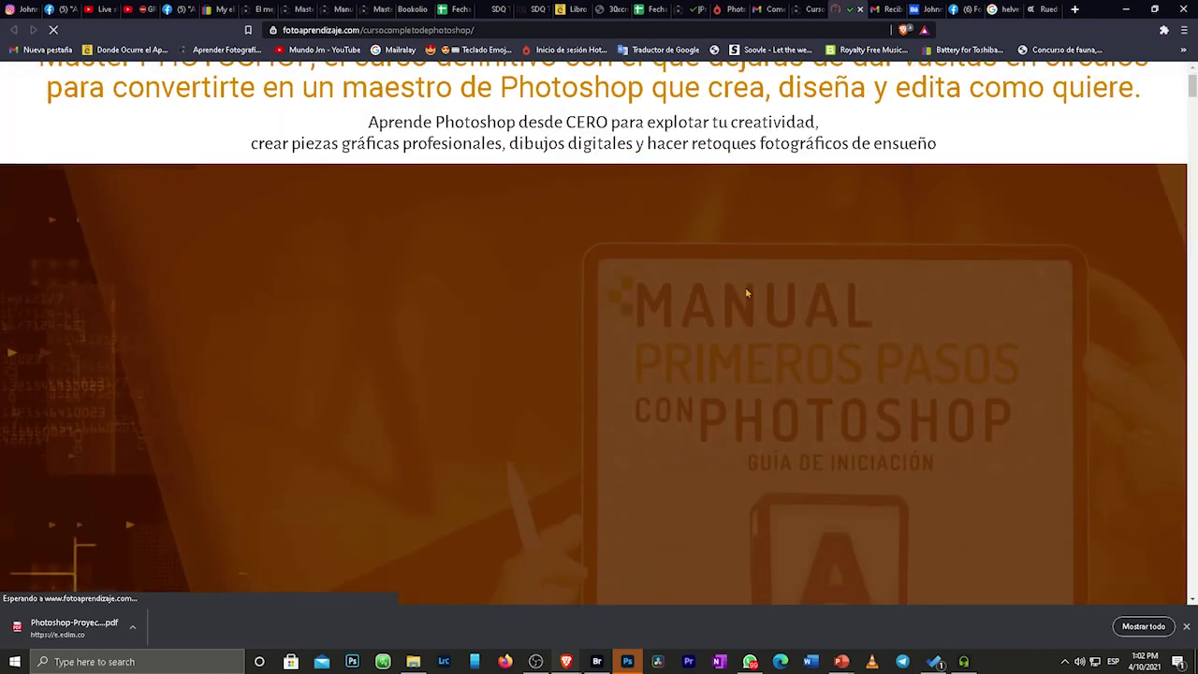
{"action": "scroll", "coordinate": [749, 289], "scroll_direction": "down", "scroll_amount": 8}
{"action": "scroll", "coordinate": [740, 318], "scroll_direction": "down", "scroll_amount": 15}
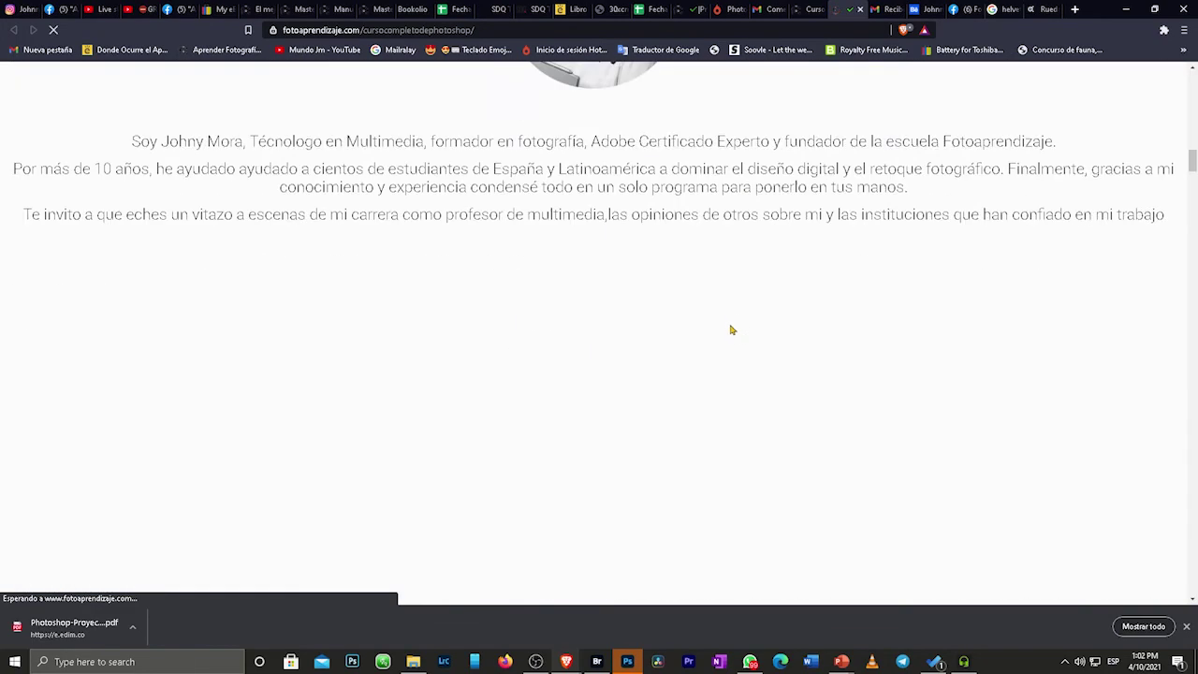
{"action": "scroll", "coordinate": [731, 339], "scroll_direction": "down", "scroll_amount": 15}
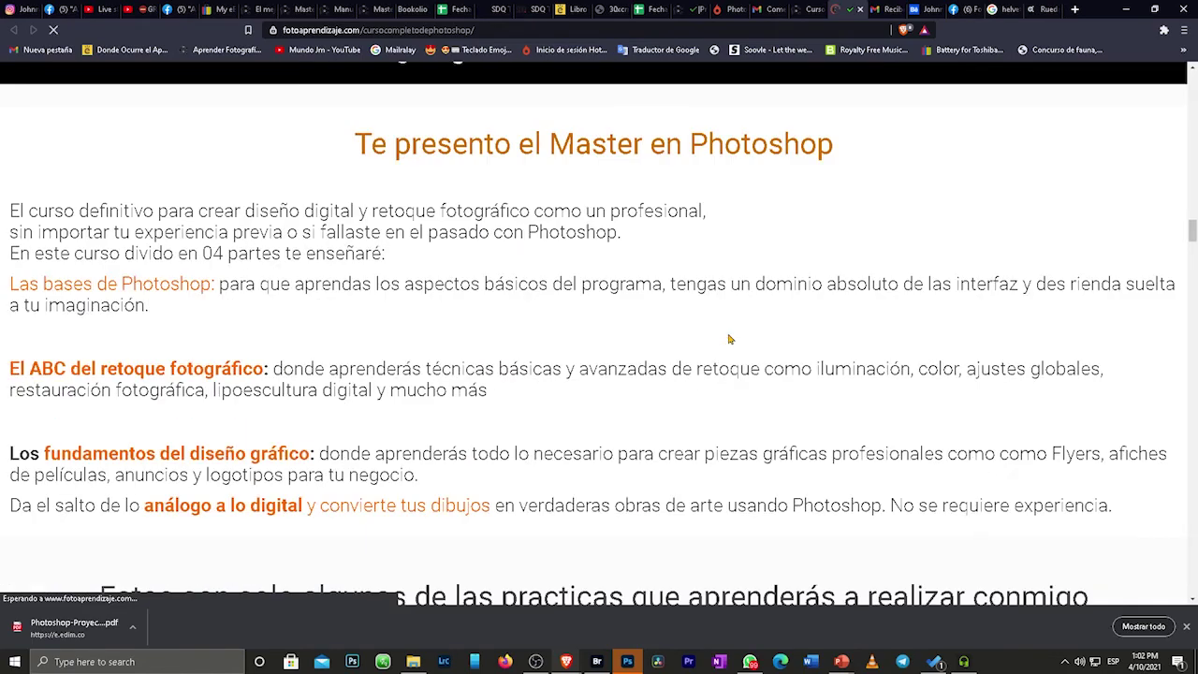
{"action": "scroll", "coordinate": [729, 340], "scroll_direction": "down", "scroll_amount": 10}
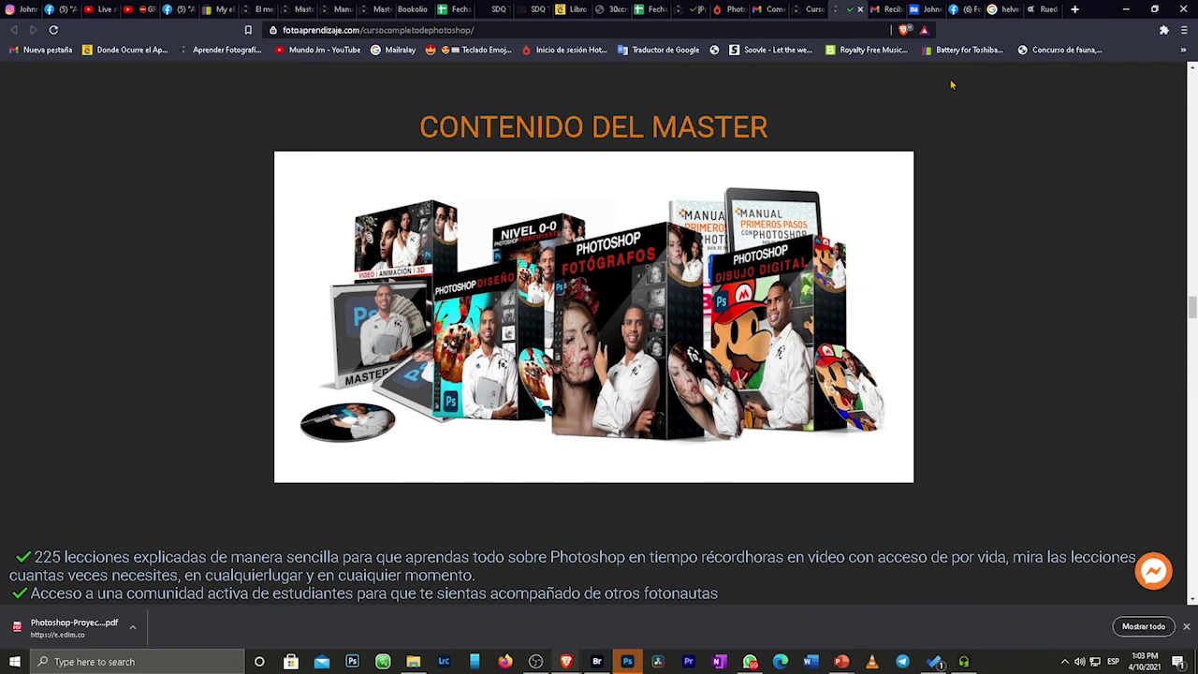
Switch to Photoshop, maximize its window and examine the box and CD mockup in PLANTILLA PNG.psd at closer range.
{"action": "left_click", "coordinate": [686, 661]}
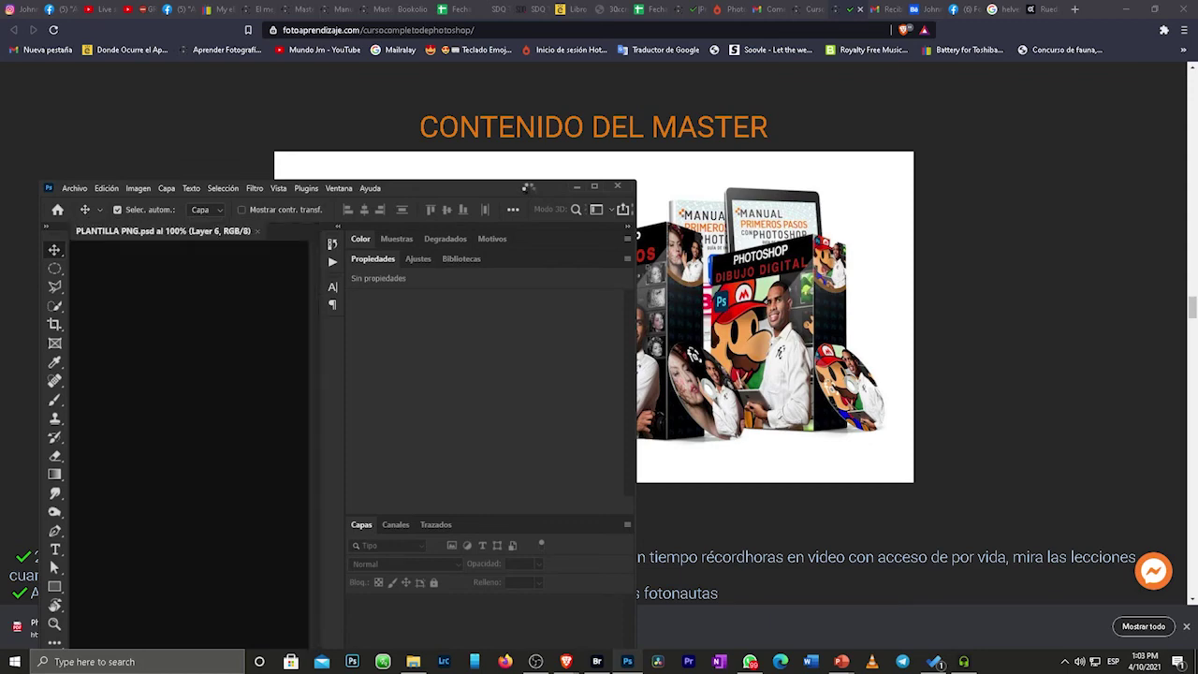
{"action": "left_click", "coordinate": [595, 187]}
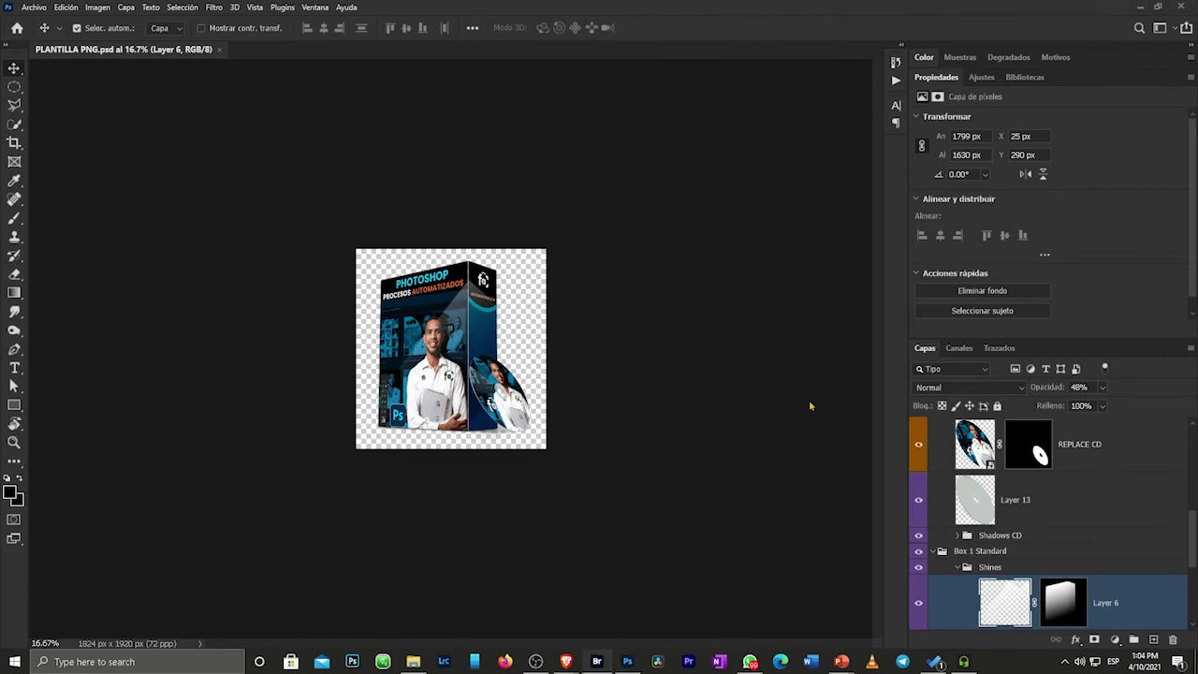
{"action": "scroll", "coordinate": [449, 334], "scroll_direction": "up", "scroll_amount": 2}
{"action": "scroll", "coordinate": [448, 334], "scroll_direction": "up", "scroll_amount": 4}
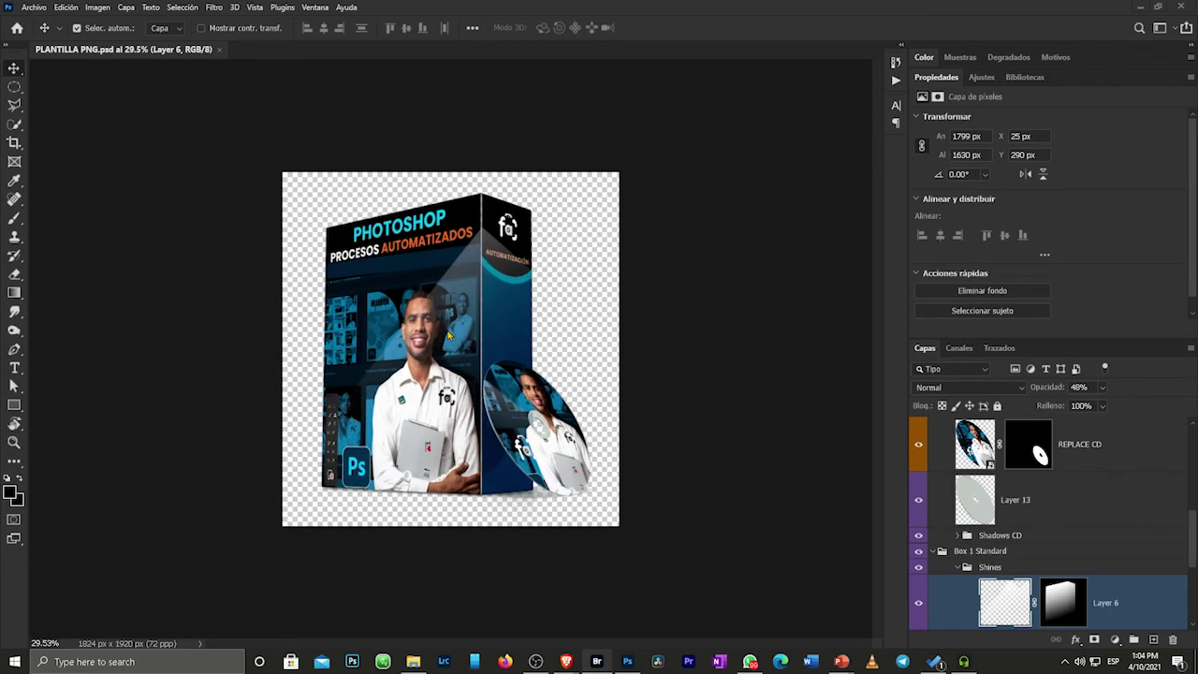
{"action": "scroll", "coordinate": [449, 334], "scroll_direction": "up", "scroll_amount": 1}
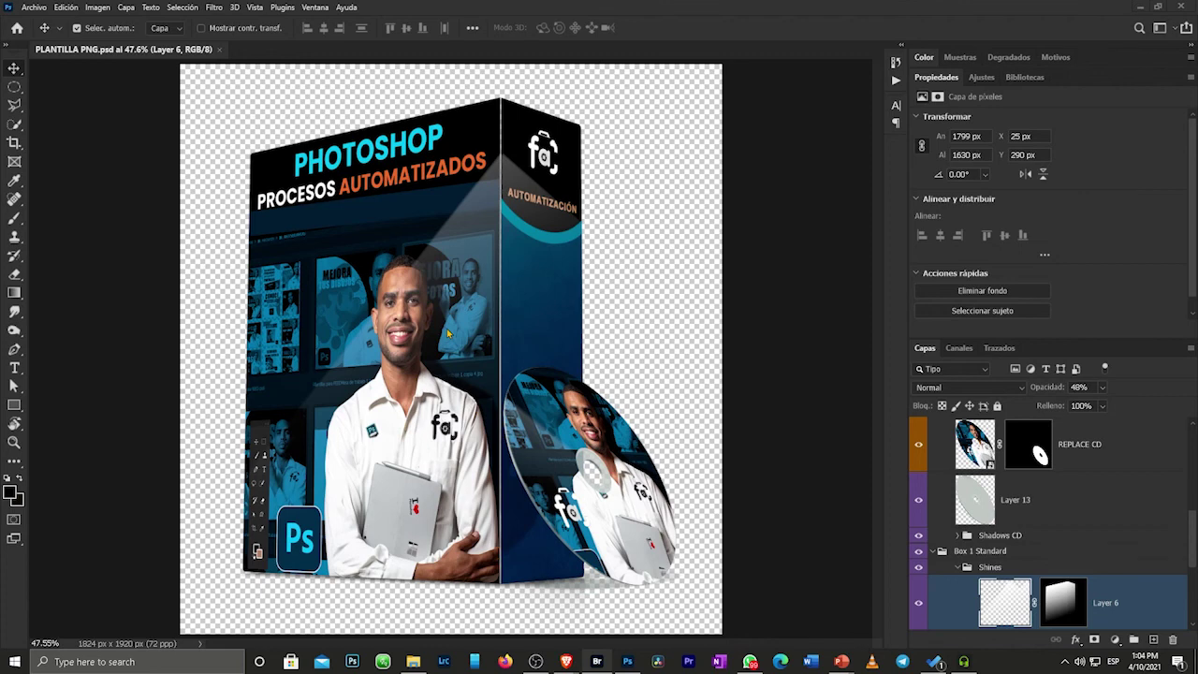
{"action": "scroll", "coordinate": [448, 333], "scroll_direction": "up", "scroll_amount": 1}
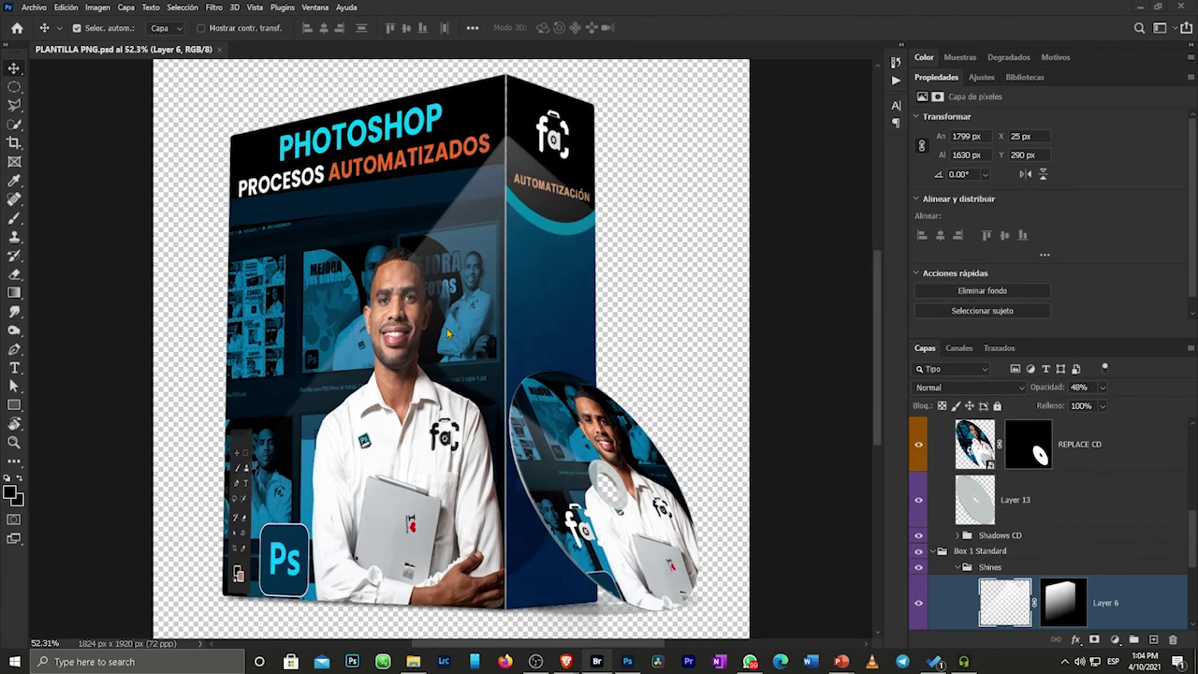
{"action": "scroll", "coordinate": [447, 333], "scroll_direction": "down", "scroll_amount": 5}
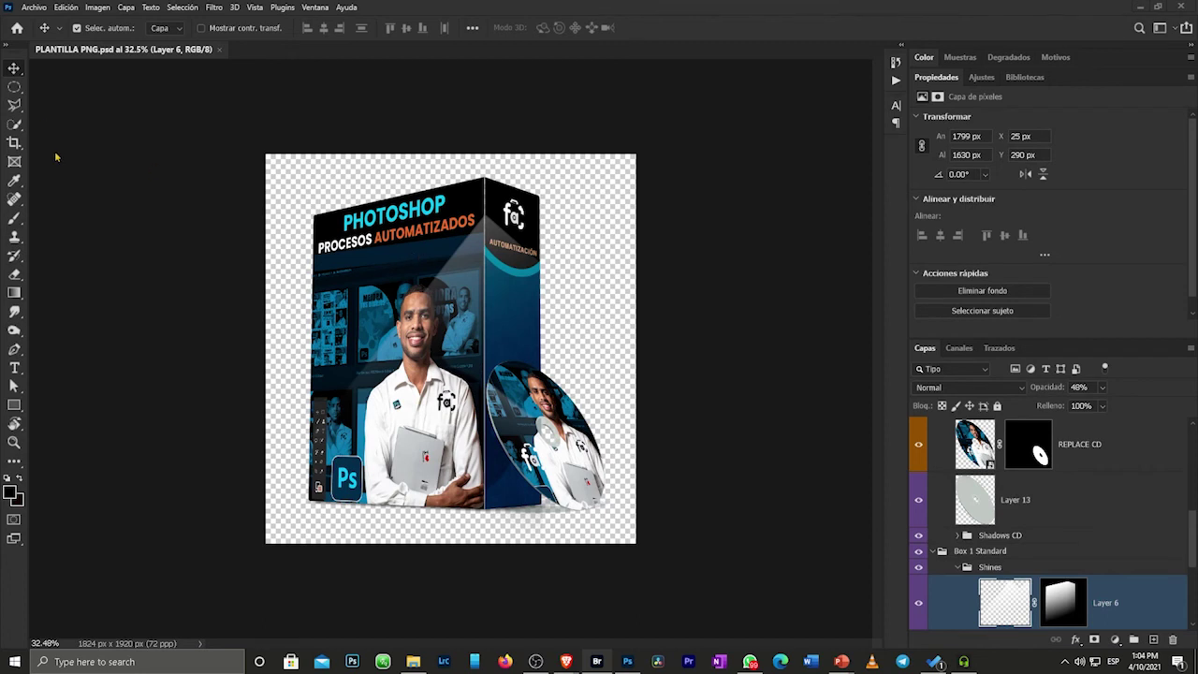
{"action": "left_click", "coordinate": [14, 72]}
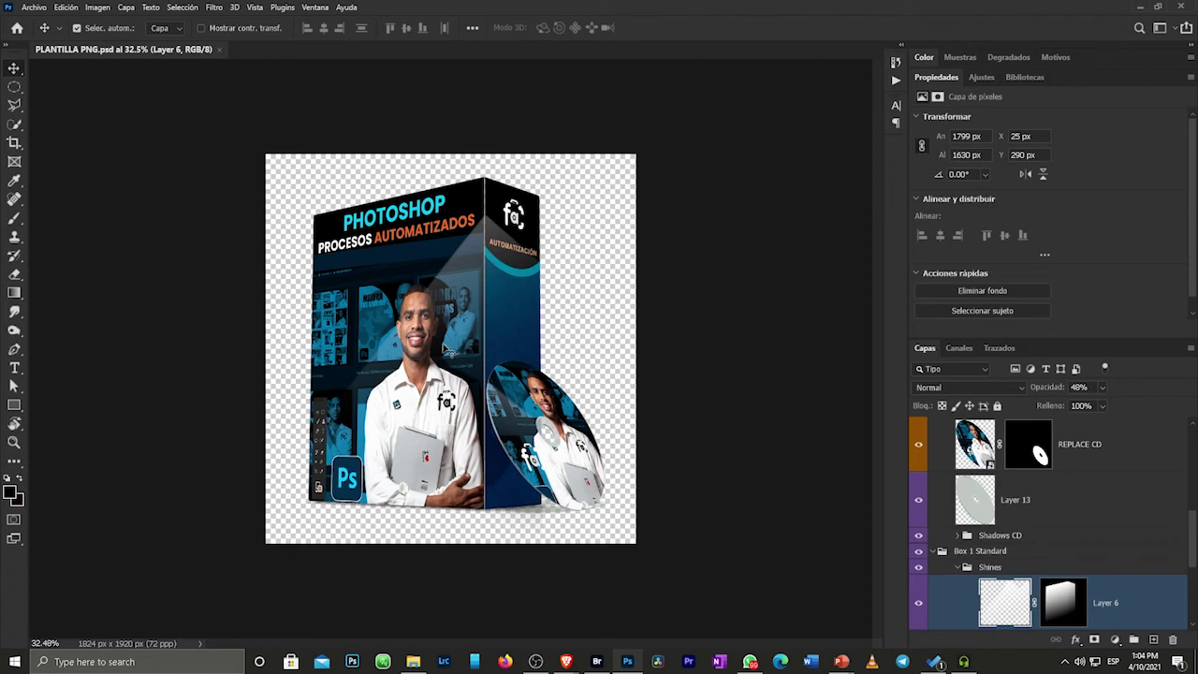
Open the contents of the REPLACE FRONT smart object and bring up the Desktop folder window, moved clear of the canvas.
{"action": "scroll", "coordinate": [942, 453], "scroll_direction": "down", "scroll_amount": 3}
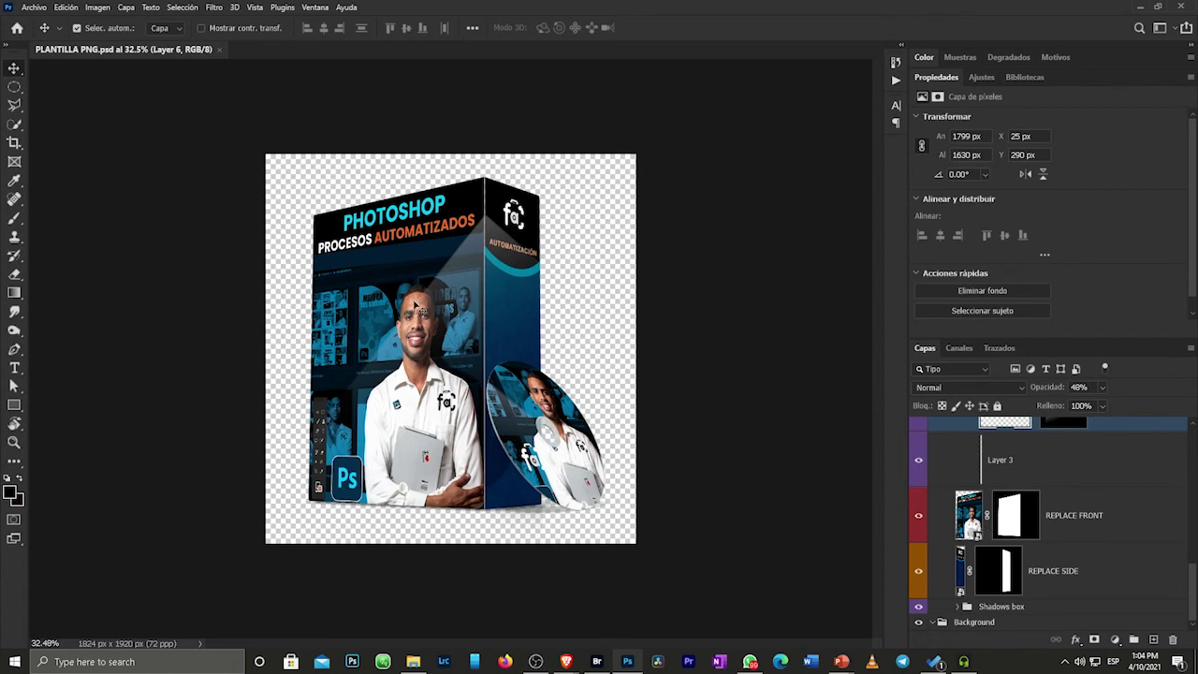
{"action": "double_click", "coordinate": [968, 517]}
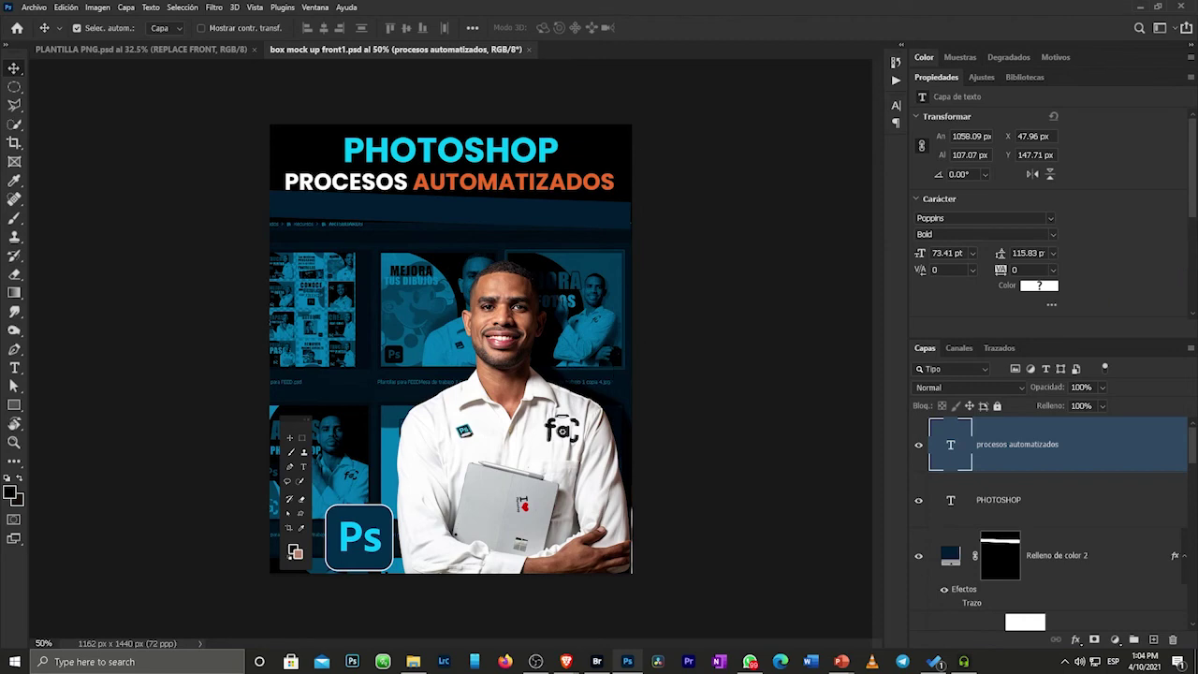
{"action": "key", "text": "alt+Tab"}
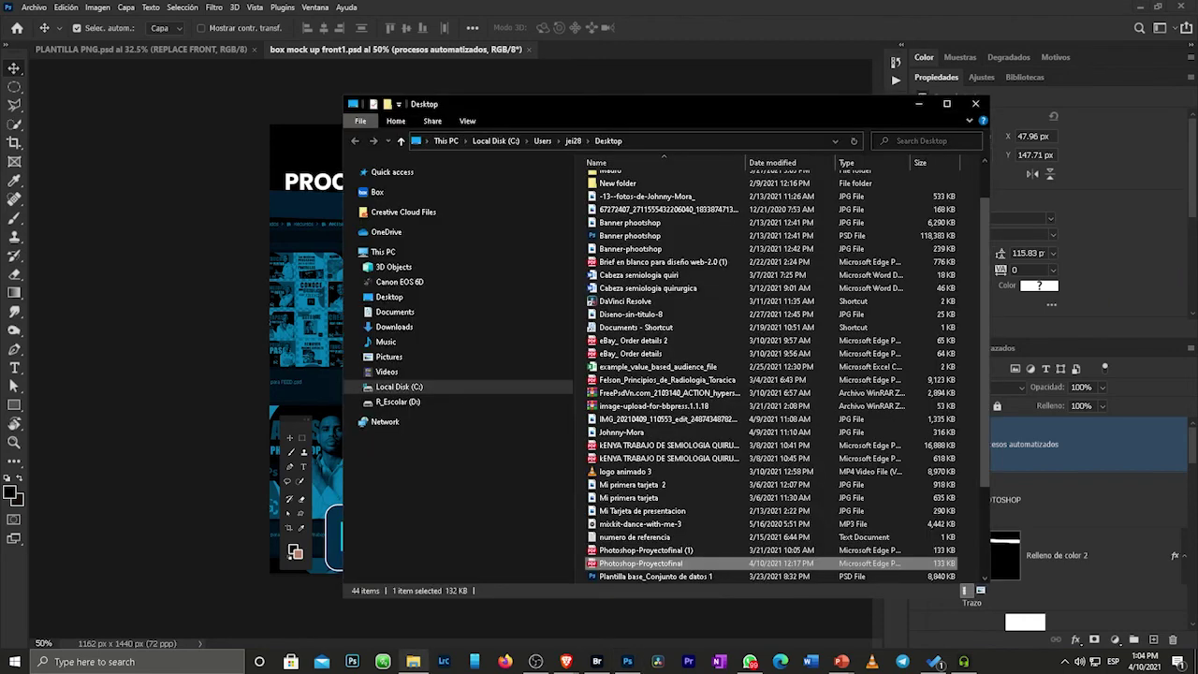
{"action": "left_click_drag", "start_coordinate": [680, 111], "coordinate": [1197, 151]}
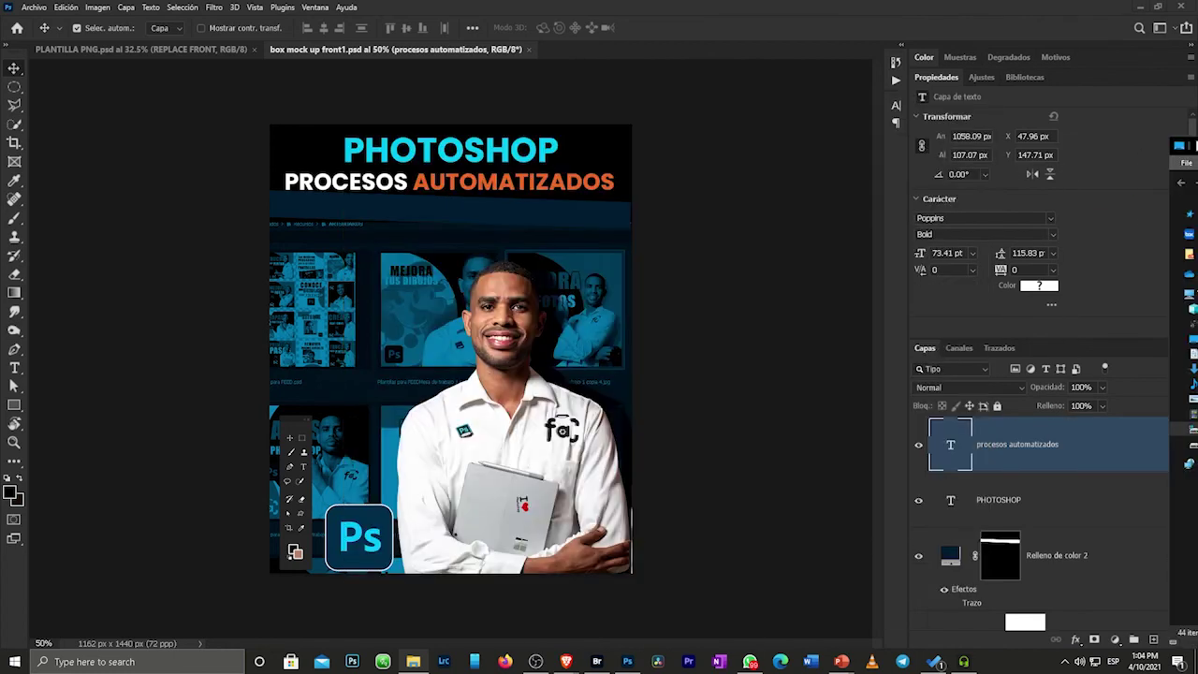
Place the JPG photo of two men enlarged to about 1240 × 1666 px over the whole front cover, and save and close the smart object.
{"action": "key", "text": "Return"}
{"action": "key", "text": "alt+Left"}
{"action": "left_click", "coordinate": [438, 360]}
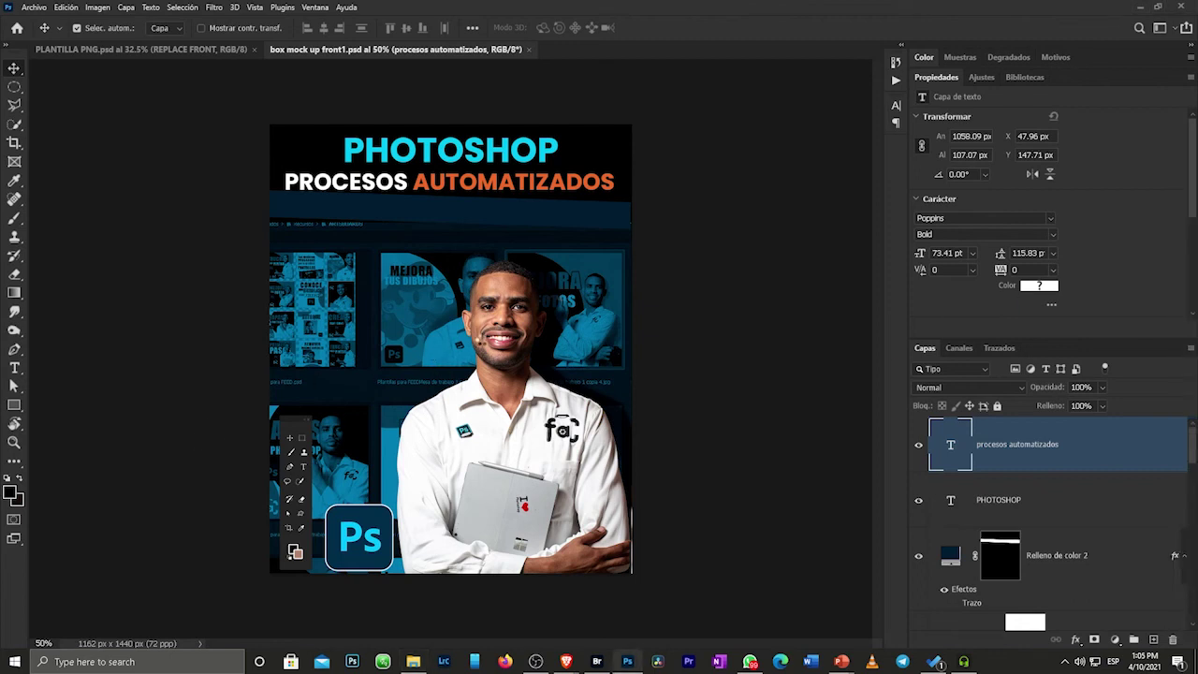
{"action": "left_click_drag", "start_coordinate": [438, 360], "coordinate": [449, 356]}
{"action": "left_click_drag", "start_coordinate": [624, 573], "coordinate": [663, 593]}
{"action": "key", "text": "Return"}
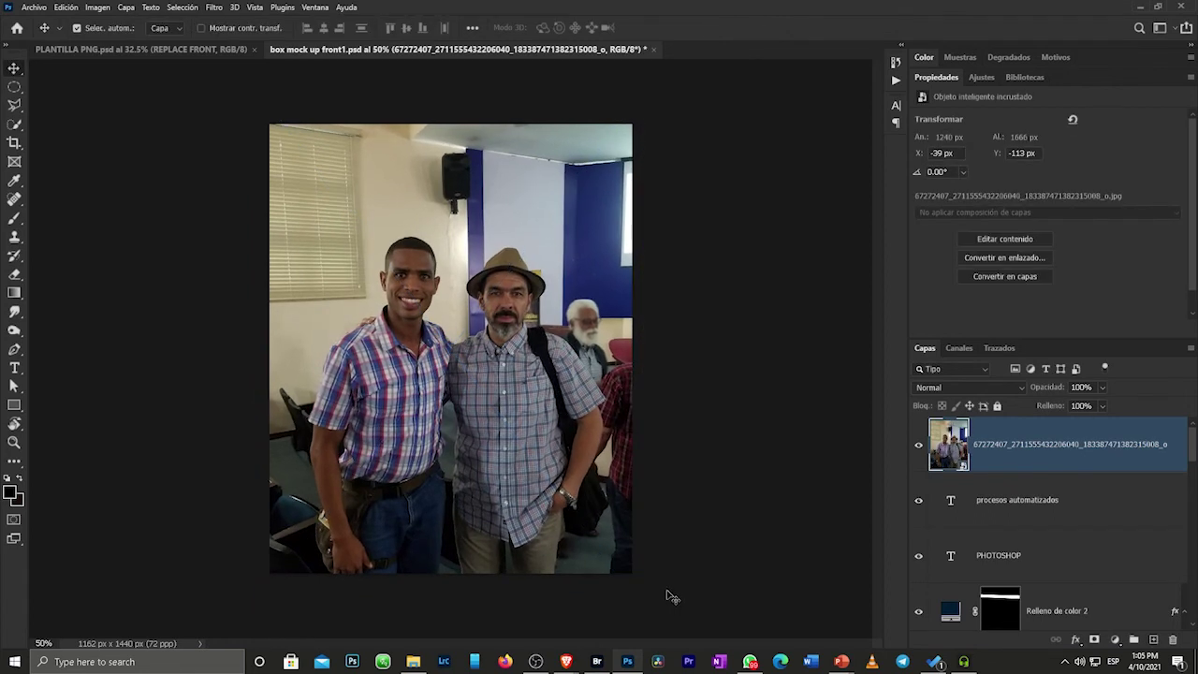
{"action": "key", "text": "ctrl+s"}
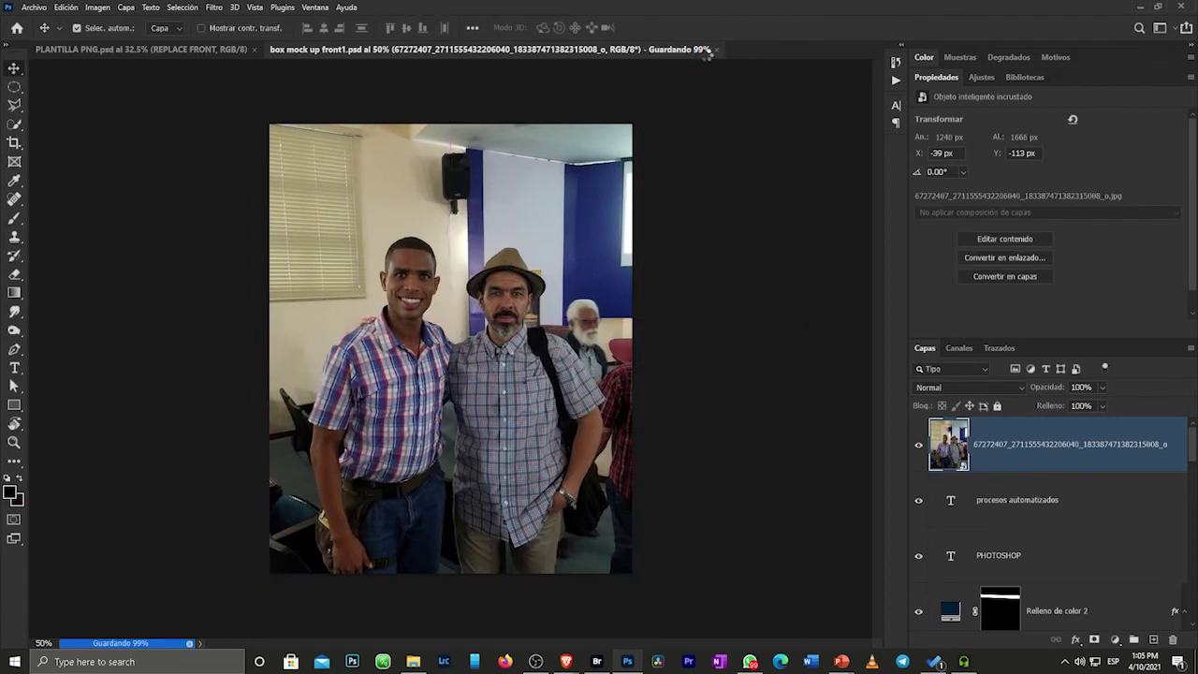
{"action": "left_click", "coordinate": [715, 49]}
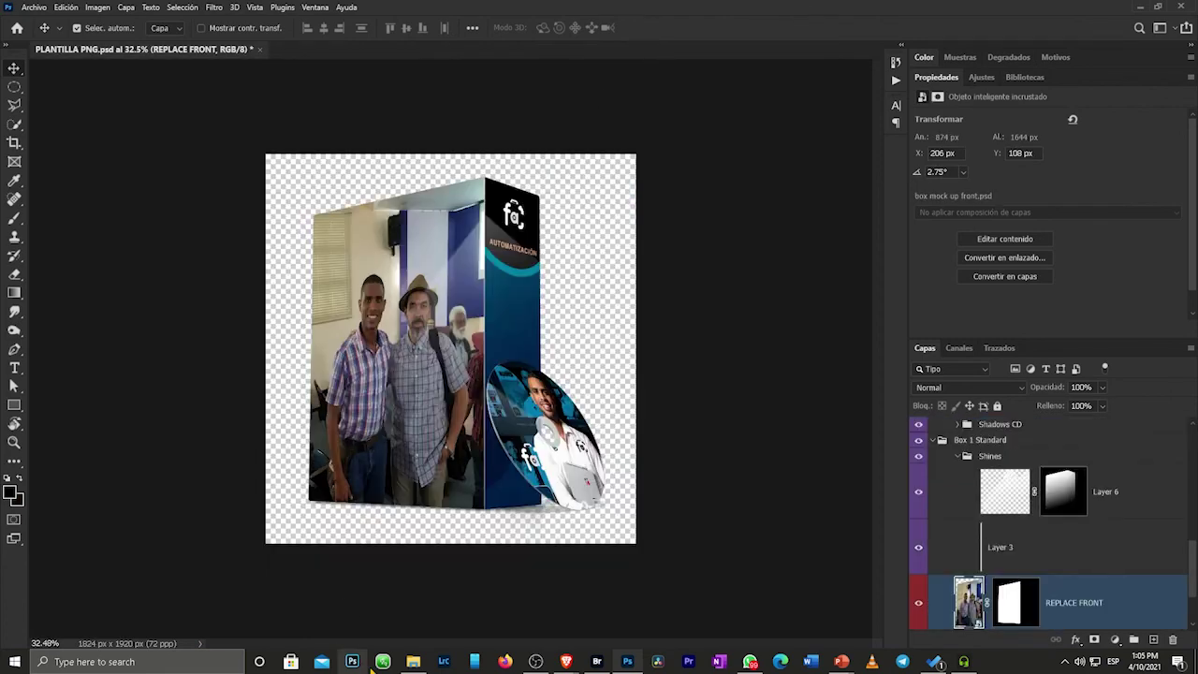
Open the contents of the REPLACE CD smart object and place Mi primera tarjeta 2.jpg enlarged to about 2390 × 1366 px over the canvas.
{"action": "left_click", "coordinate": [548, 417]}
{"action": "double_click", "coordinate": [977, 447]}
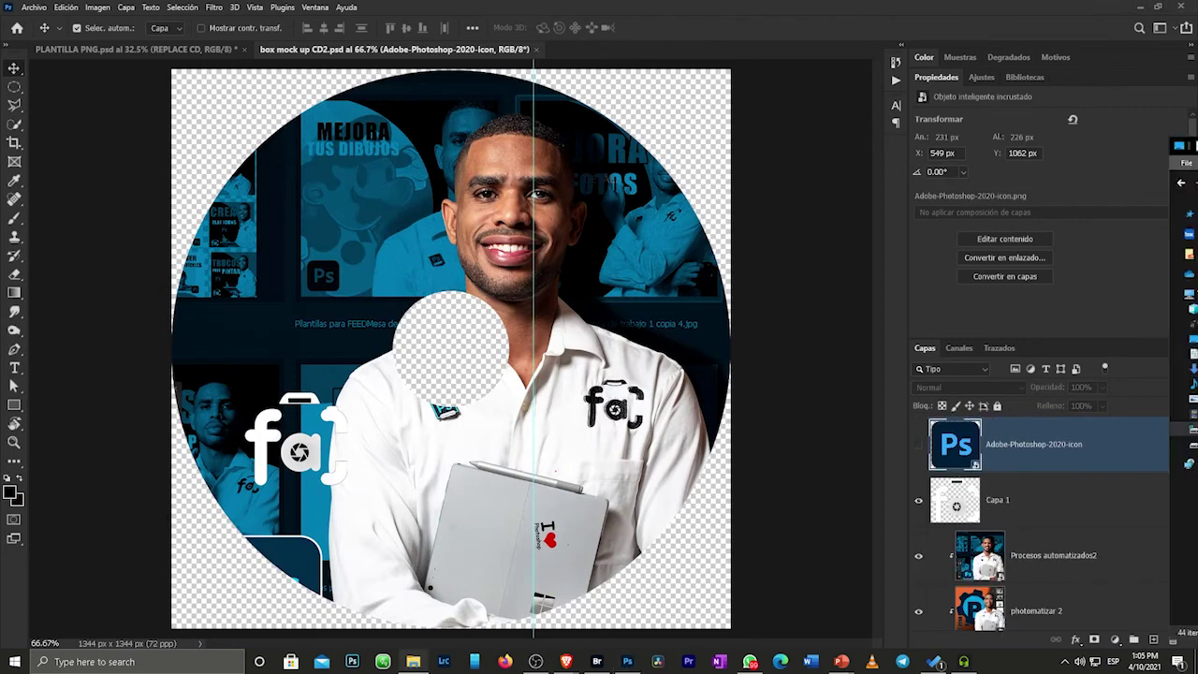
{"action": "key", "text": "ctrl+t"}
{"action": "key", "text": "ctrl+v"}
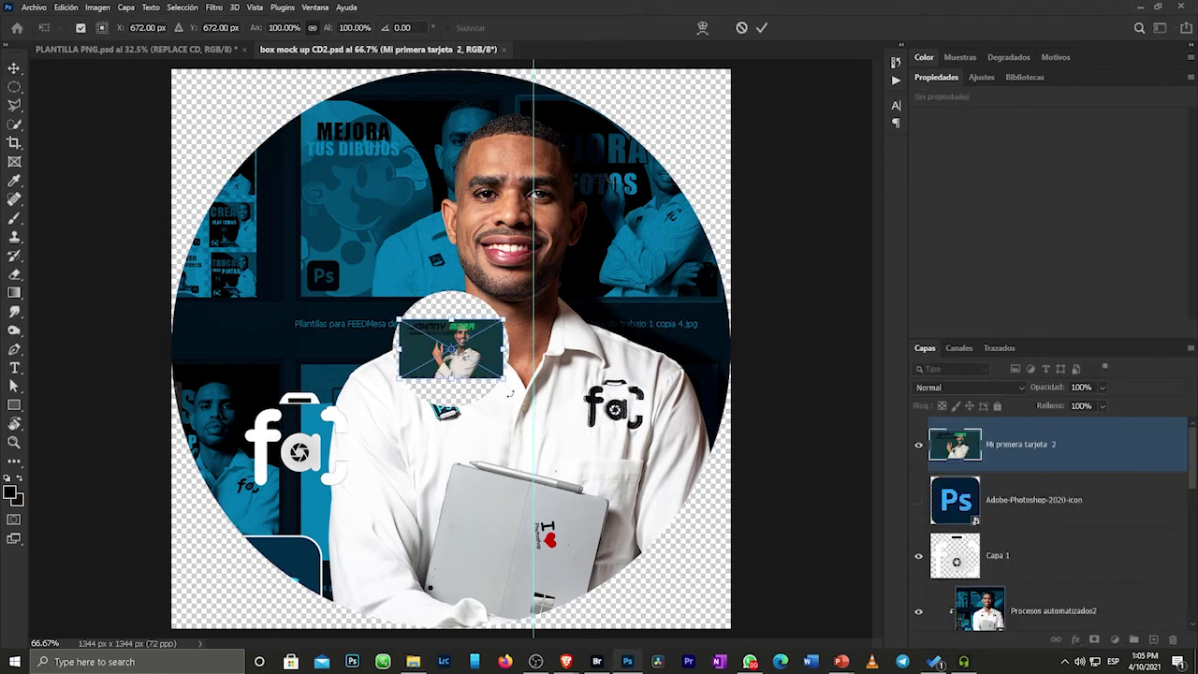
{"action": "left_click_drag", "start_coordinate": [506, 380], "coordinate": [955, 637]}
{"action": "key", "text": "Return"}
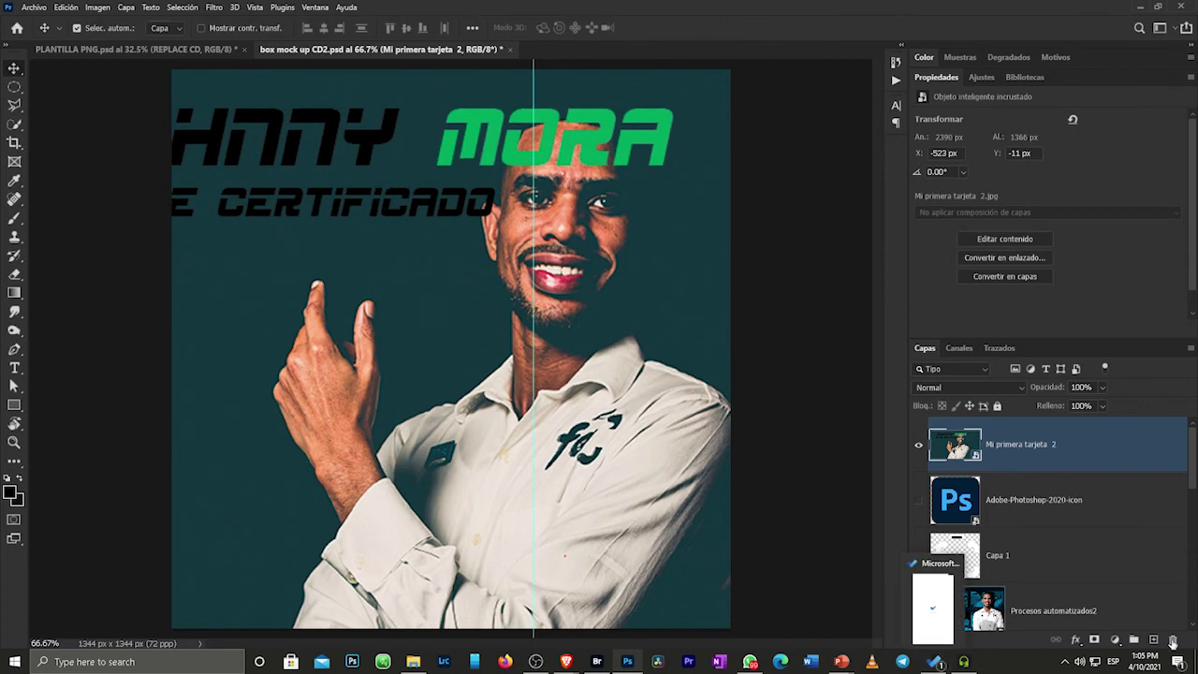
Clip the Mi primera tarjeta 2 layer to the disc shape beneath Capa 1, and save the smart object to update PLANTILLA PNG.psd.
{"action": "left_click_drag", "start_coordinate": [965, 463], "coordinate": [973, 530]}
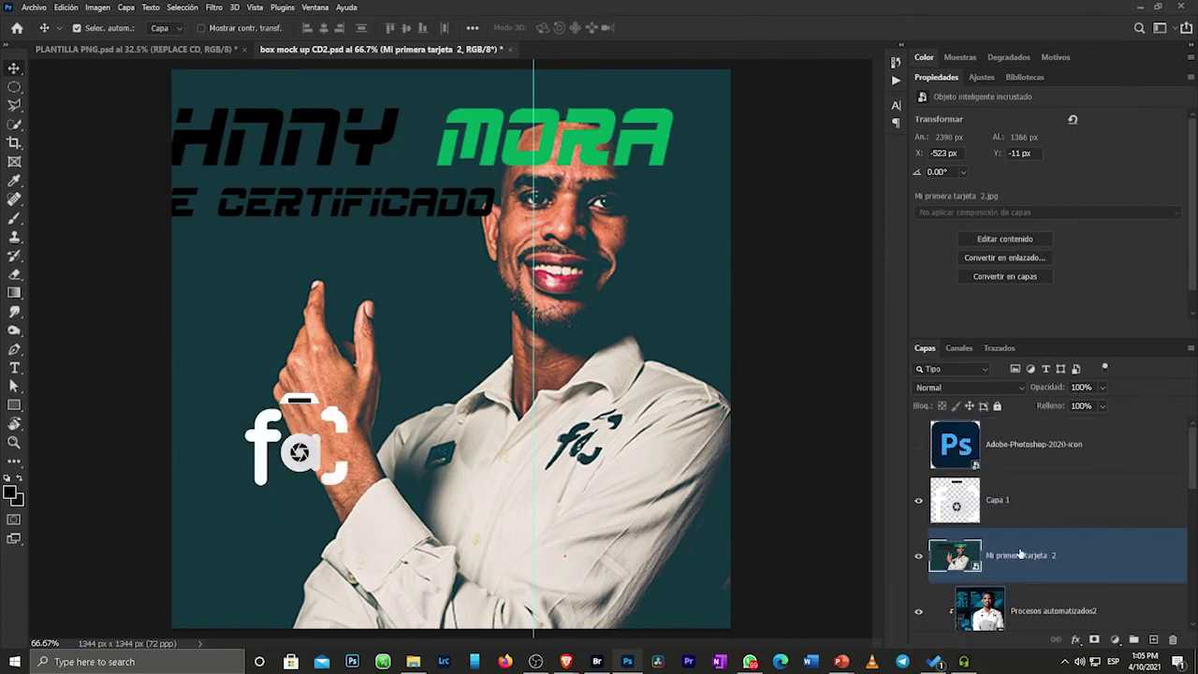
{"action": "scroll", "coordinate": [1020, 554], "scroll_direction": "down", "scroll_amount": 1}
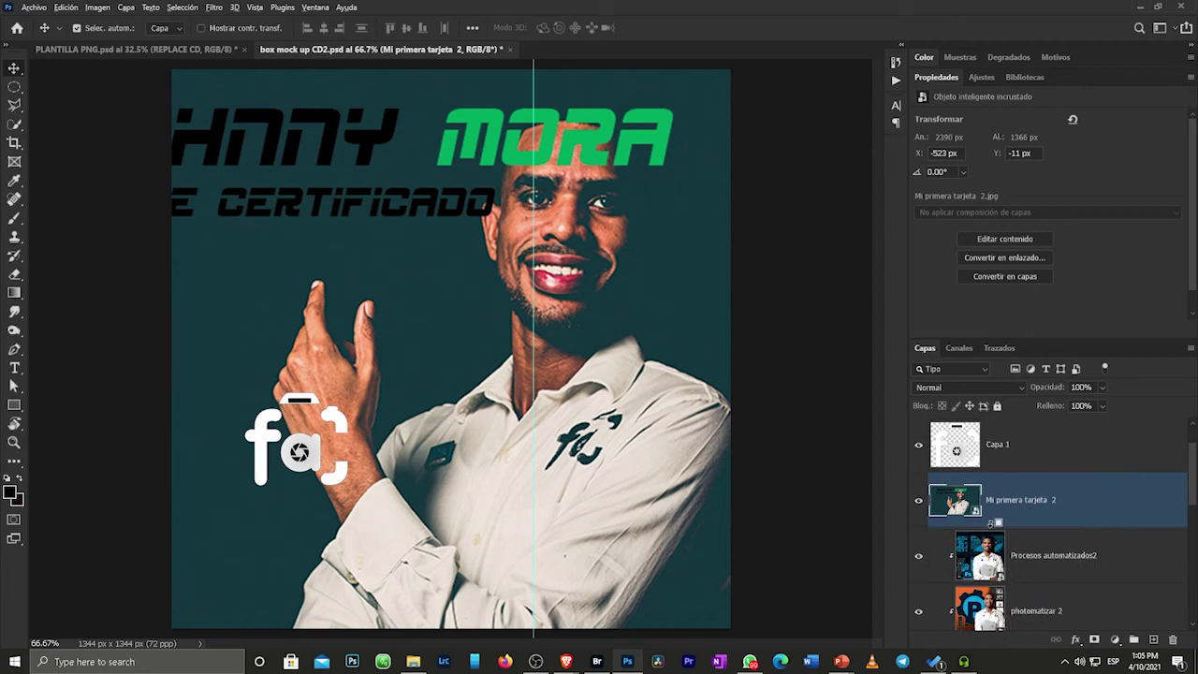
{"action": "left_click", "coordinate": [994, 522], "text": "alt"}
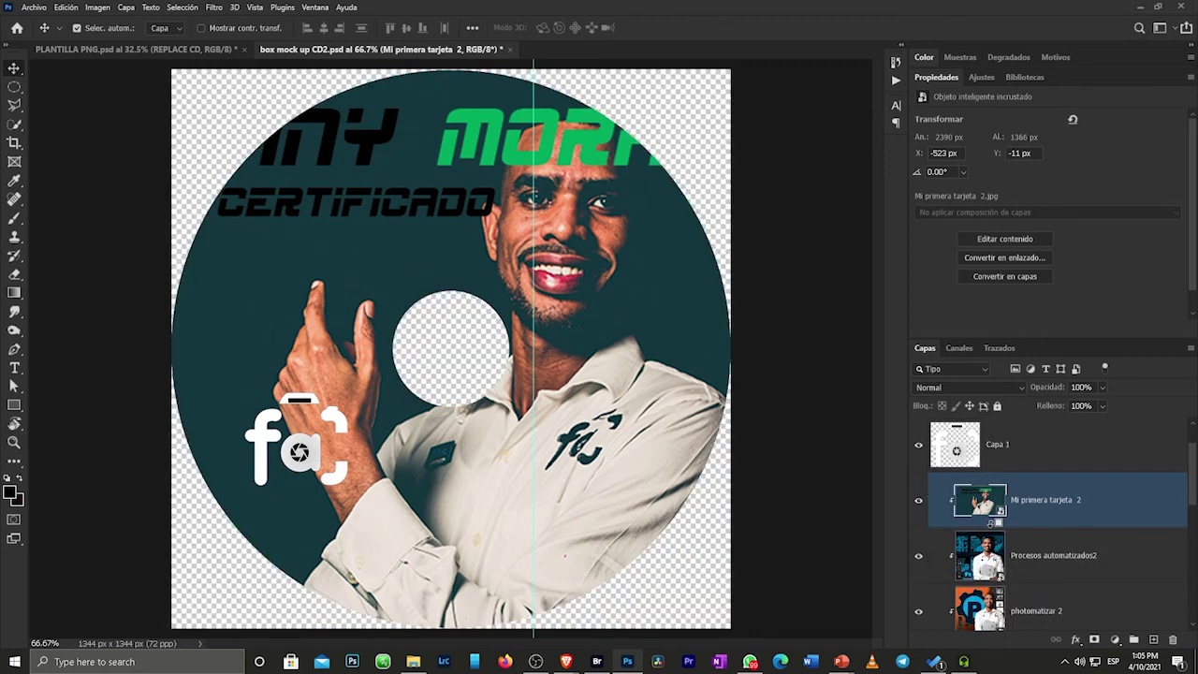
{"action": "scroll", "coordinate": [1031, 510], "scroll_direction": "down", "scroll_amount": 3}
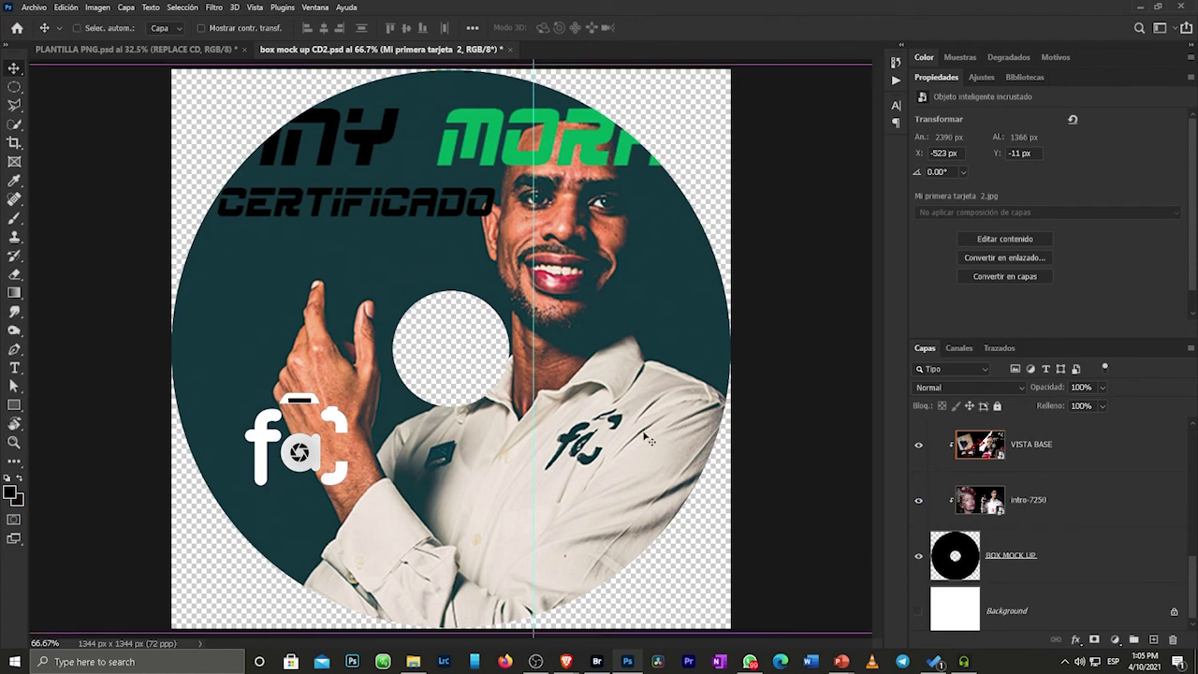
{"action": "key", "text": "ctrl+s"}
{"action": "left_click", "coordinate": [164, 51]}
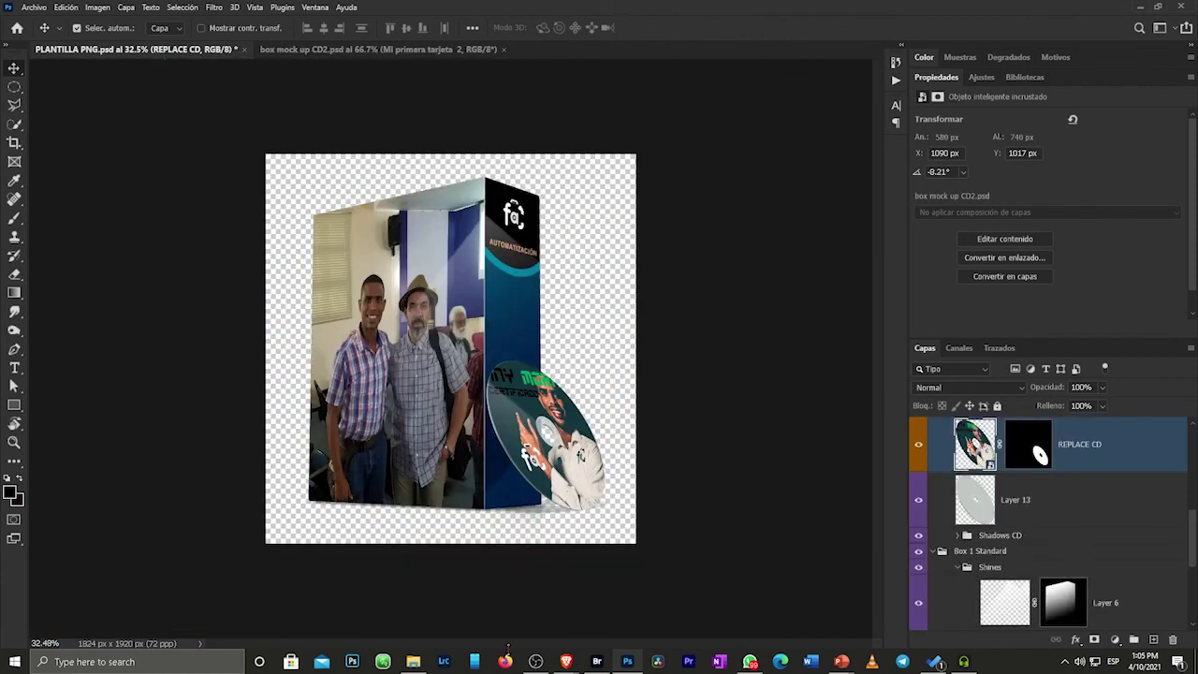
Switch to the Brave browser and open the Adobe Color wheel page.
{"action": "mouse_move", "coordinate": [573, 668]}
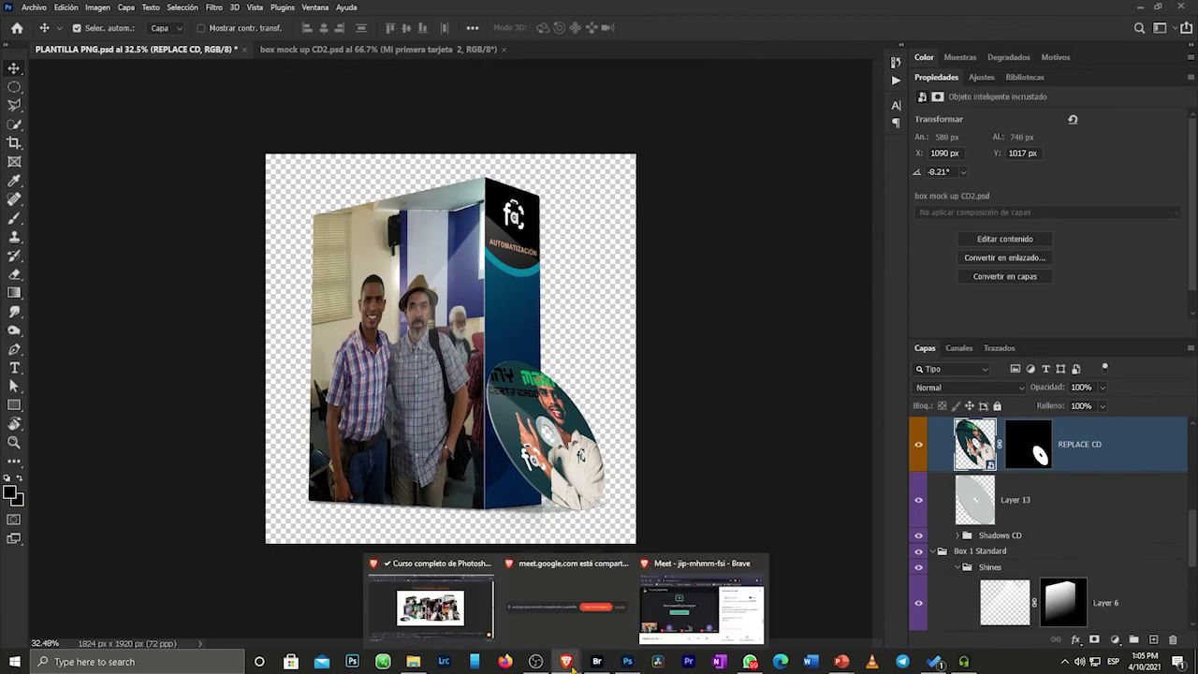
{"action": "left_click", "coordinate": [440, 608]}
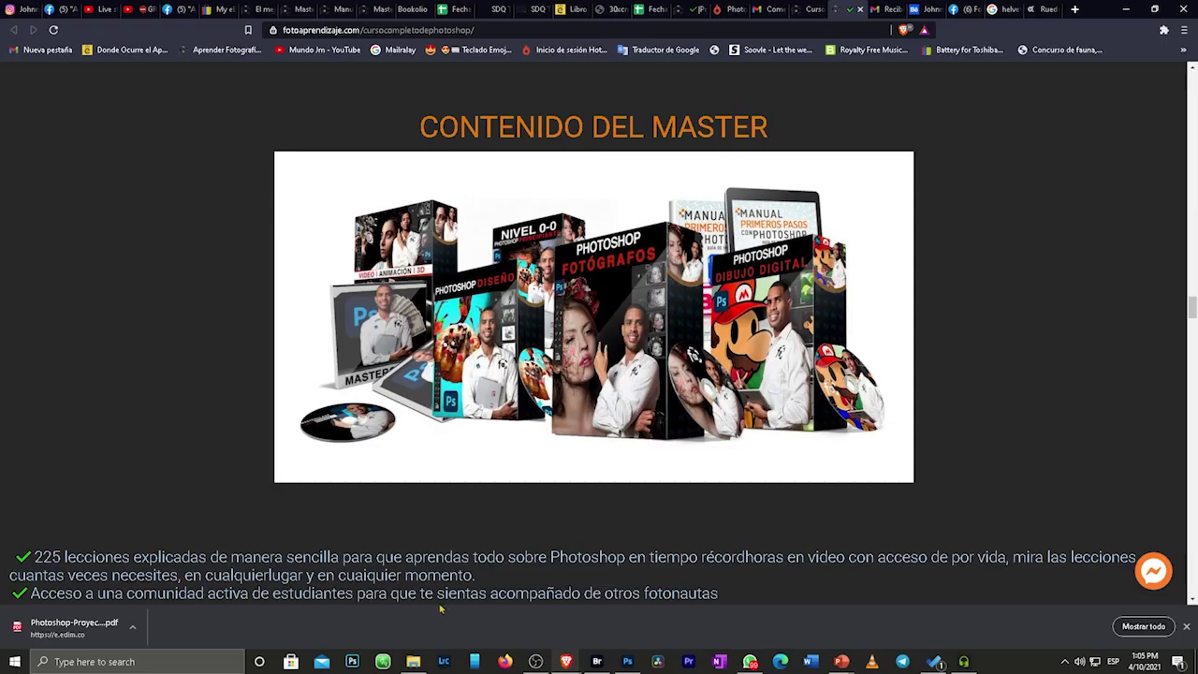
{"action": "left_click", "coordinate": [1042, 11]}
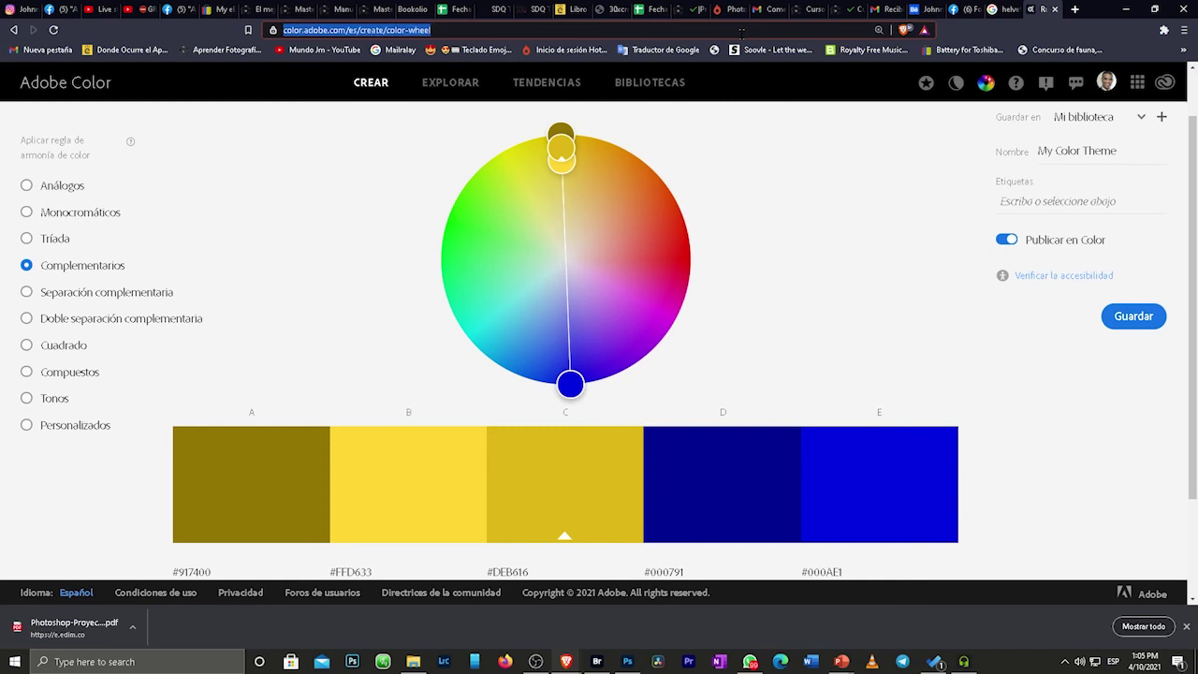
Open bluevertigo.com.ar, select its web address for sharing and switch to WhatsApp.
{"action": "type", "text": "bluever"}
{"action": "key", "text": "Return"}
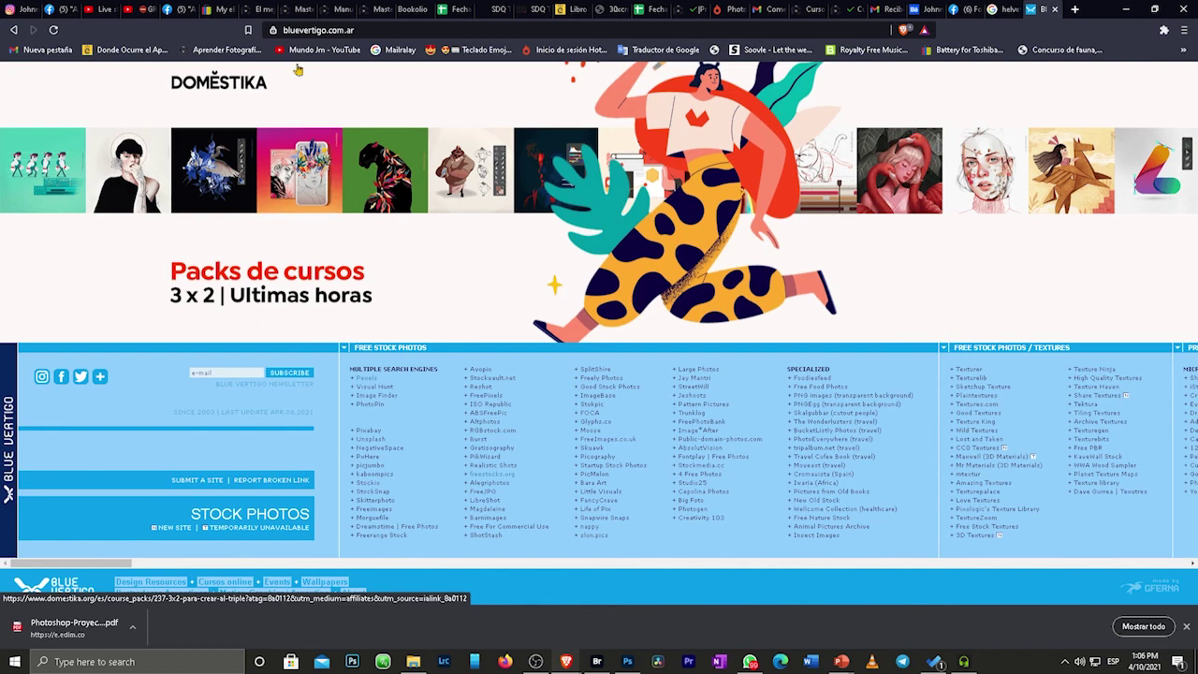
{"action": "left_click", "coordinate": [372, 30]}
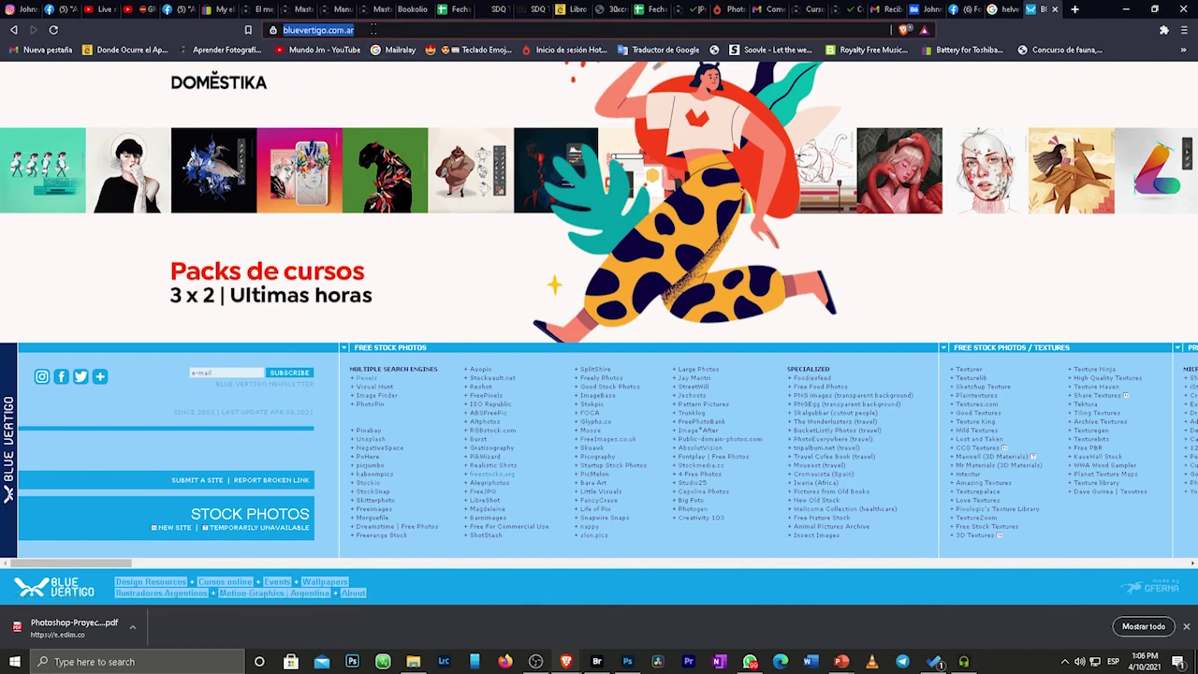
{"action": "left_click", "coordinate": [750, 662]}
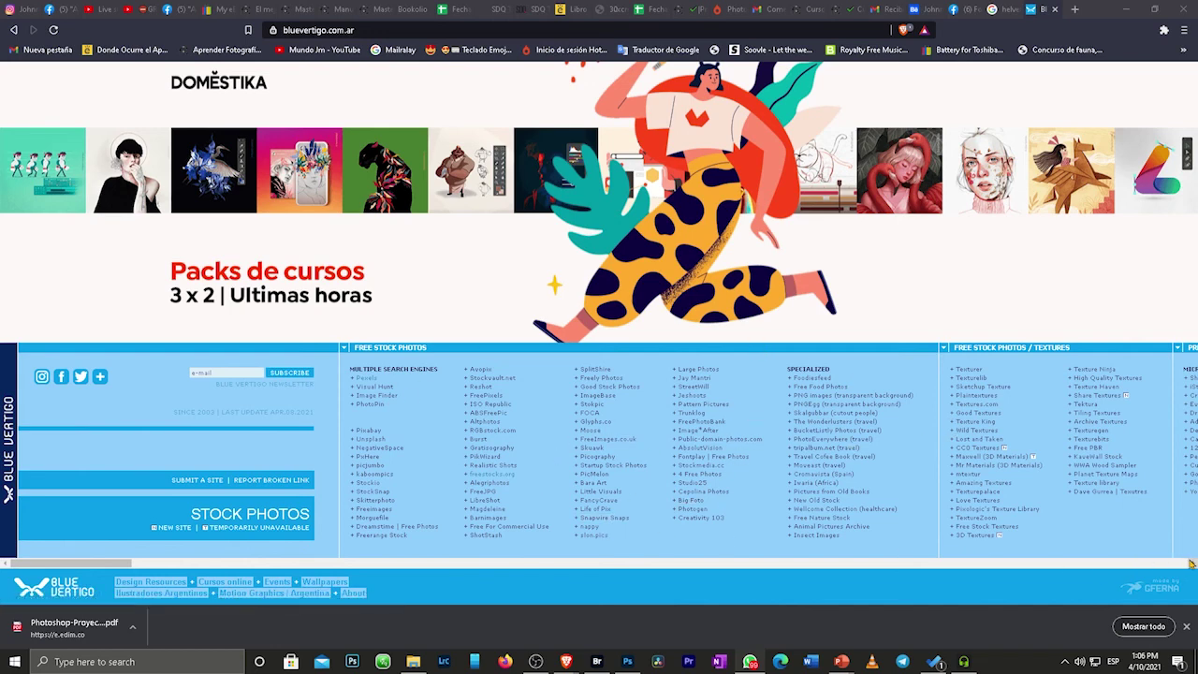
Browse the Blue Vertigo resource directory to the Mockups section and open the Mockup World site.
{"action": "left_click_drag", "start_coordinate": [1193, 568], "coordinate": [1193, 568]}
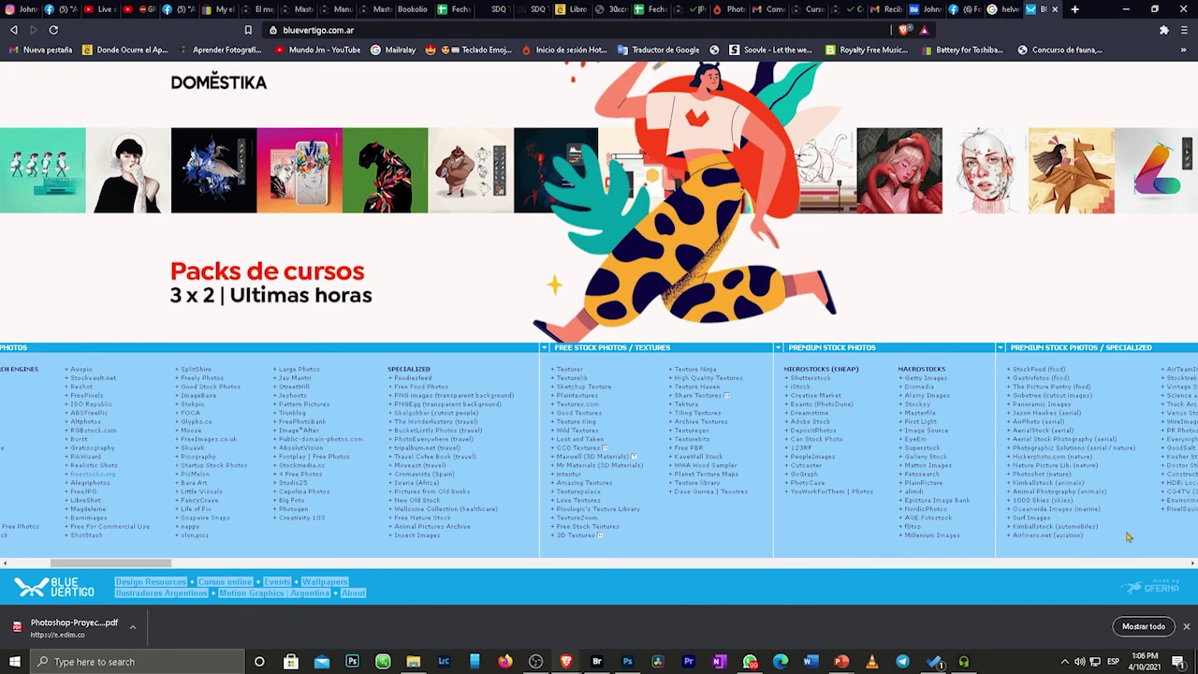
{"action": "left_click_drag", "start_coordinate": [1192, 565], "coordinate": [1192, 568]}
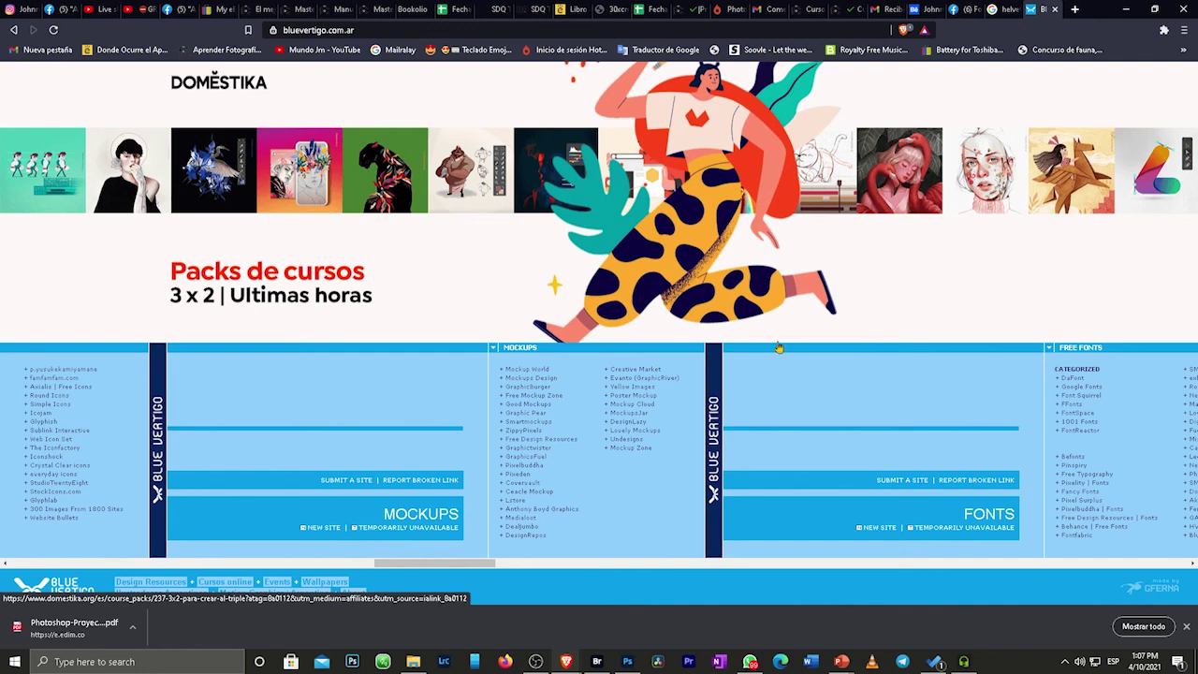
{"action": "mouse_move", "coordinate": [525, 372]}
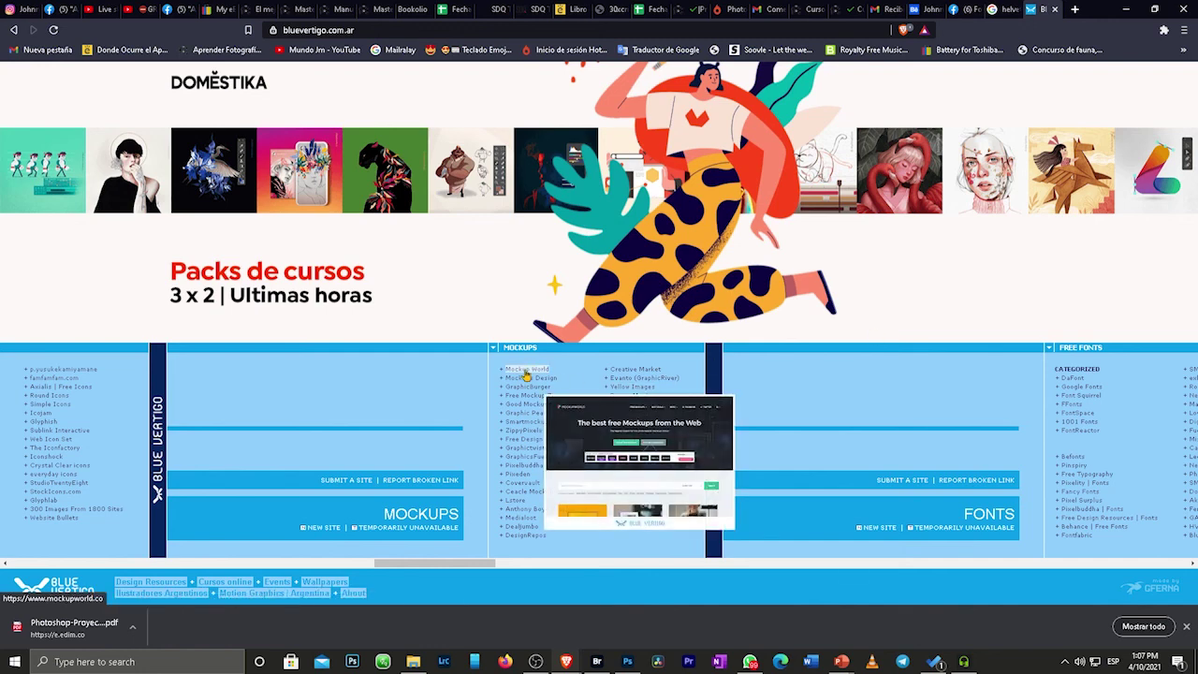
{"action": "left_click", "coordinate": [526, 373]}
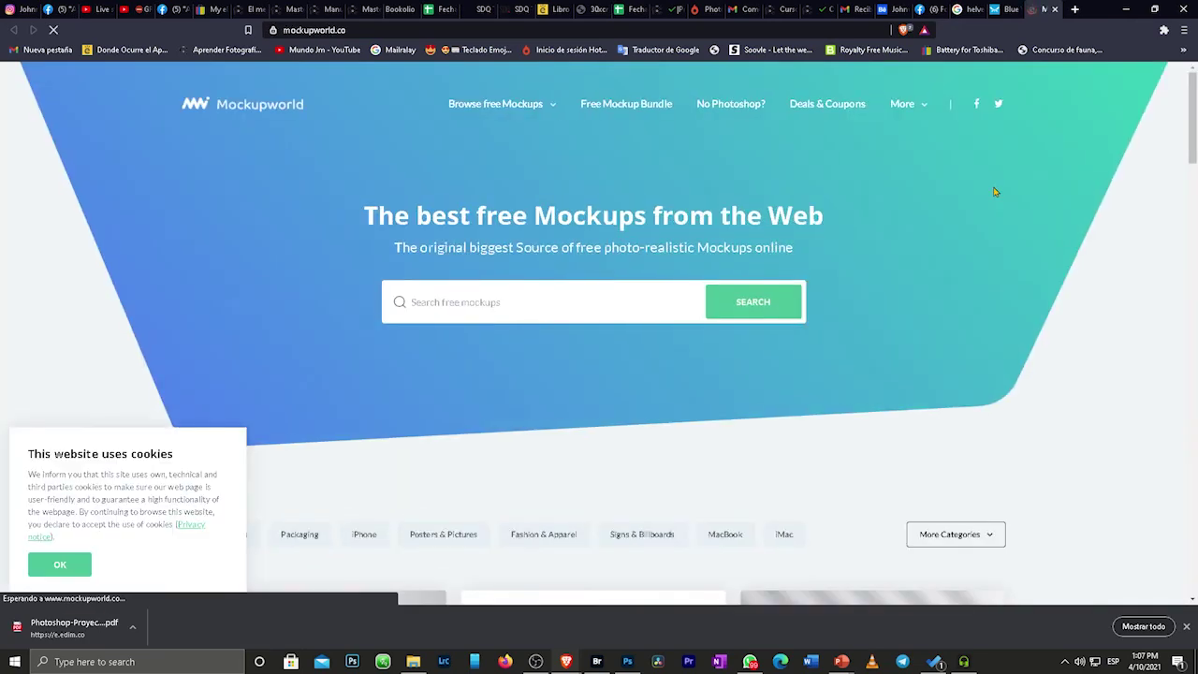
Browse the featured mockups on the Mockup World home page and open the list of all free mockups.
{"action": "scroll", "coordinate": [786, 331], "scroll_direction": "down", "scroll_amount": 4}
{"action": "scroll", "coordinate": [808, 347], "scroll_direction": "down", "scroll_amount": 5}
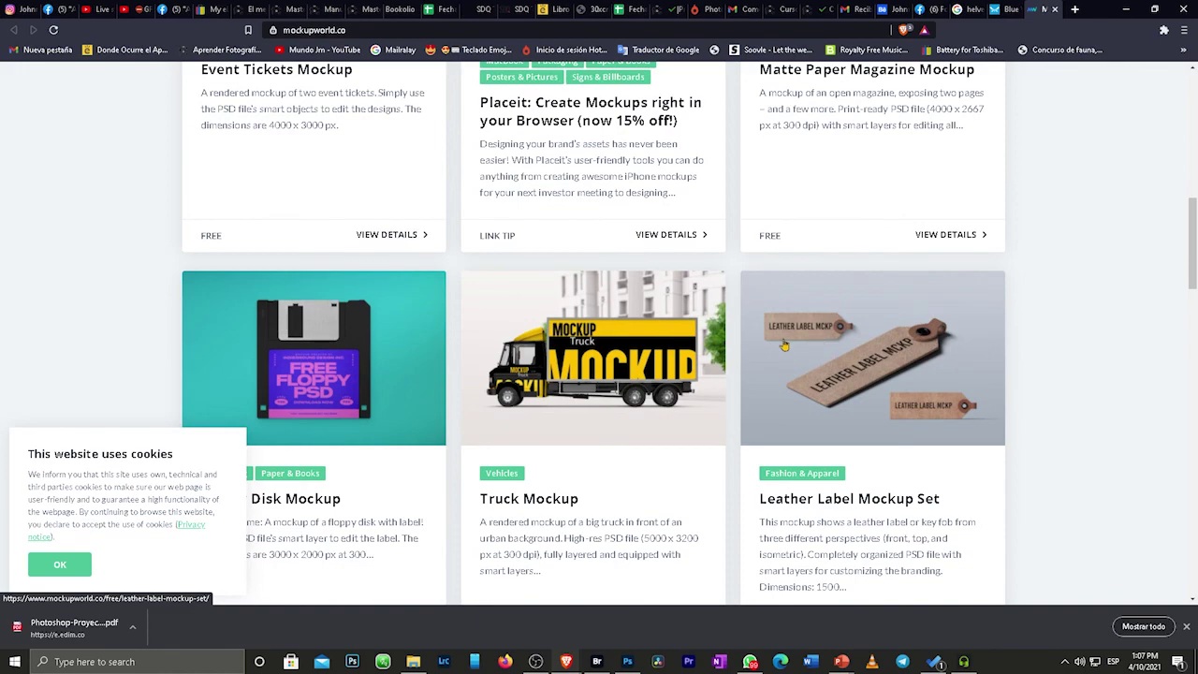
{"action": "scroll", "coordinate": [655, 354], "scroll_direction": "down", "scroll_amount": 3}
{"action": "left_click", "coordinate": [630, 461]}
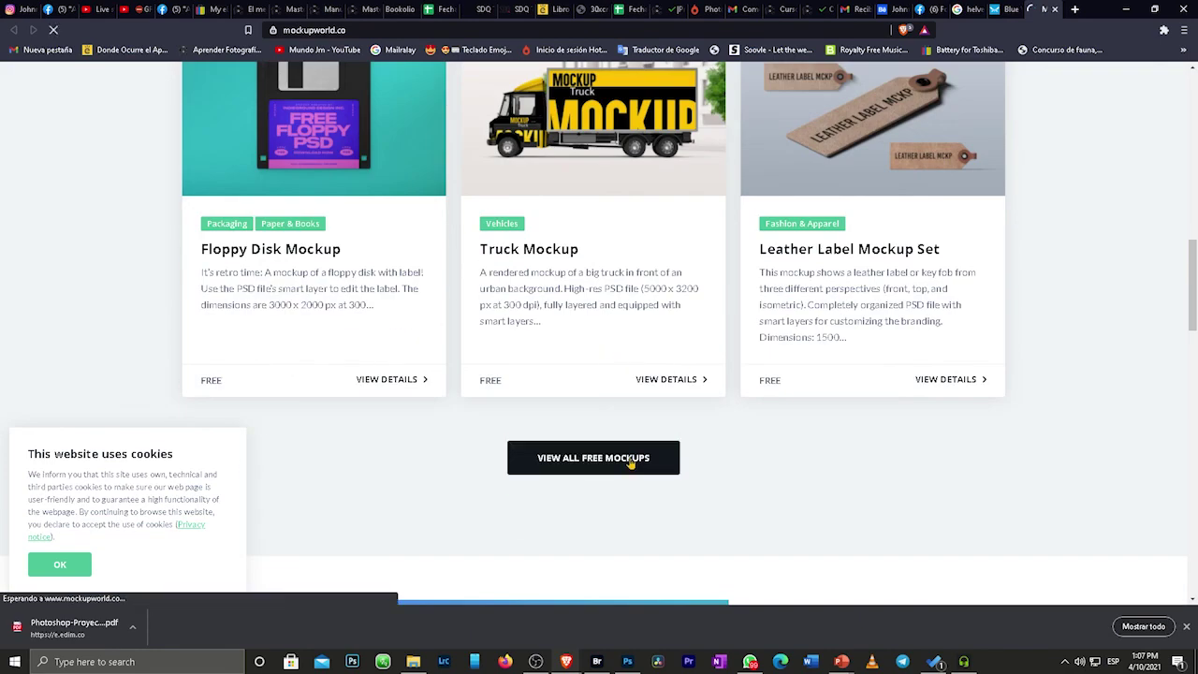
Look through the first page of free mockups and open the details of the free Mockup World Bundle.
{"action": "scroll", "coordinate": [850, 354], "scroll_direction": "down", "scroll_amount": 2}
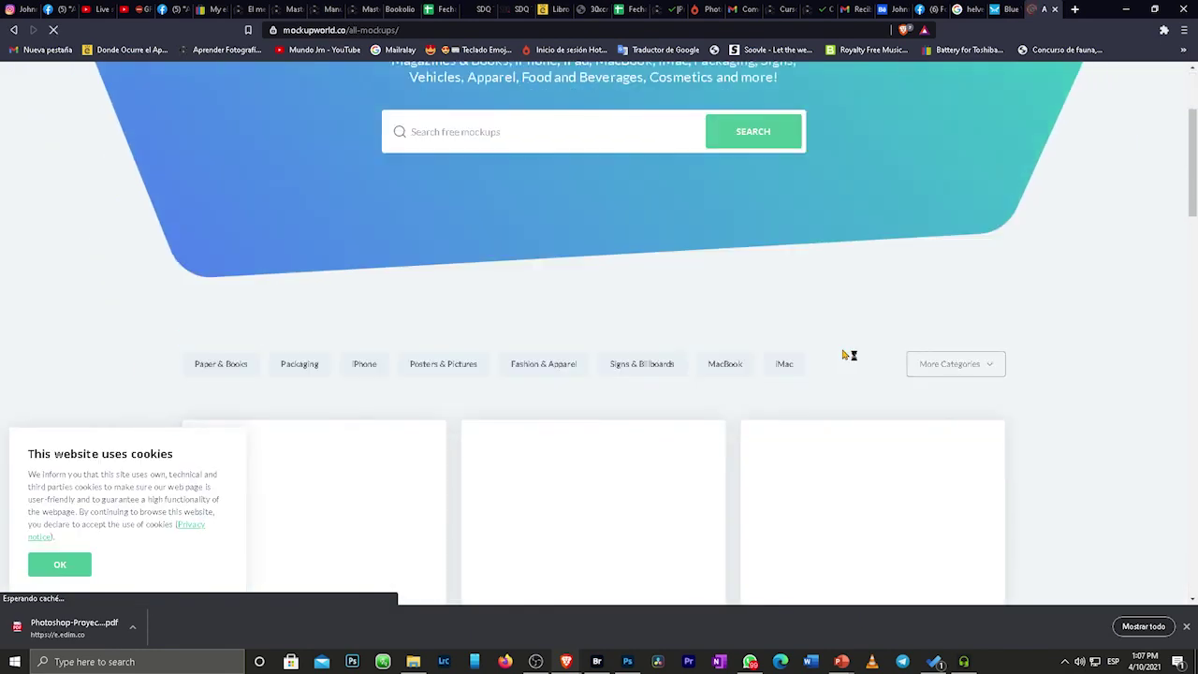
{"action": "scroll", "coordinate": [848, 354], "scroll_direction": "down", "scroll_amount": 10}
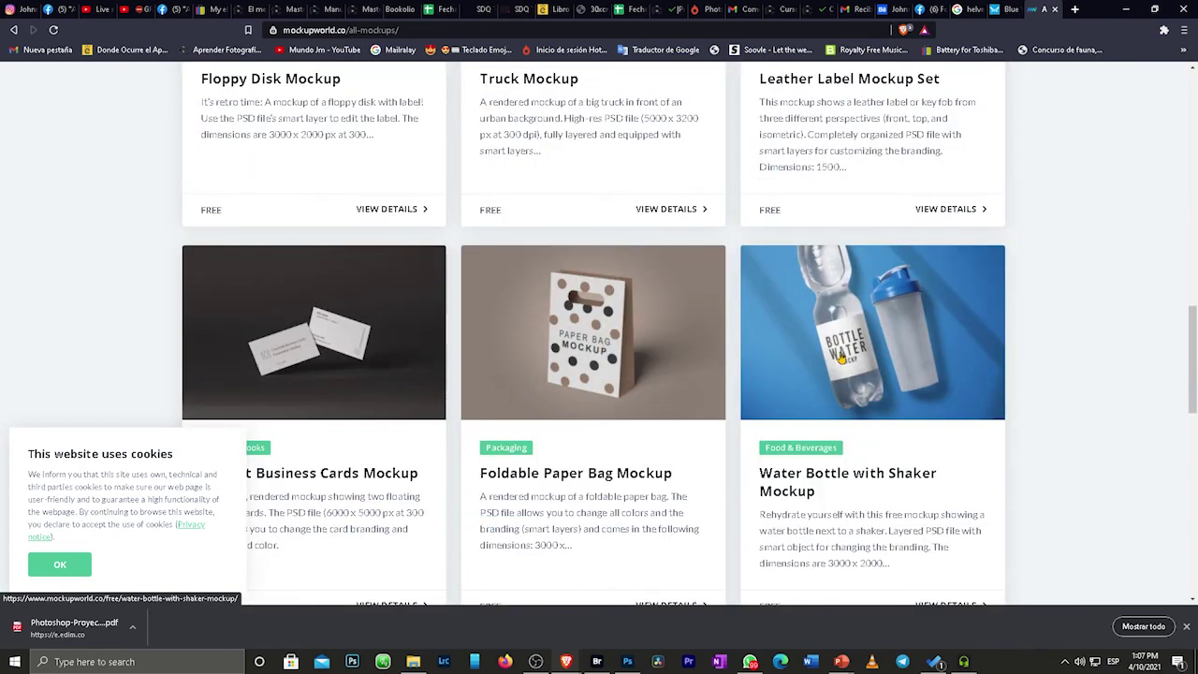
{"action": "scroll", "coordinate": [604, 365], "scroll_direction": "down", "scroll_amount": 3}
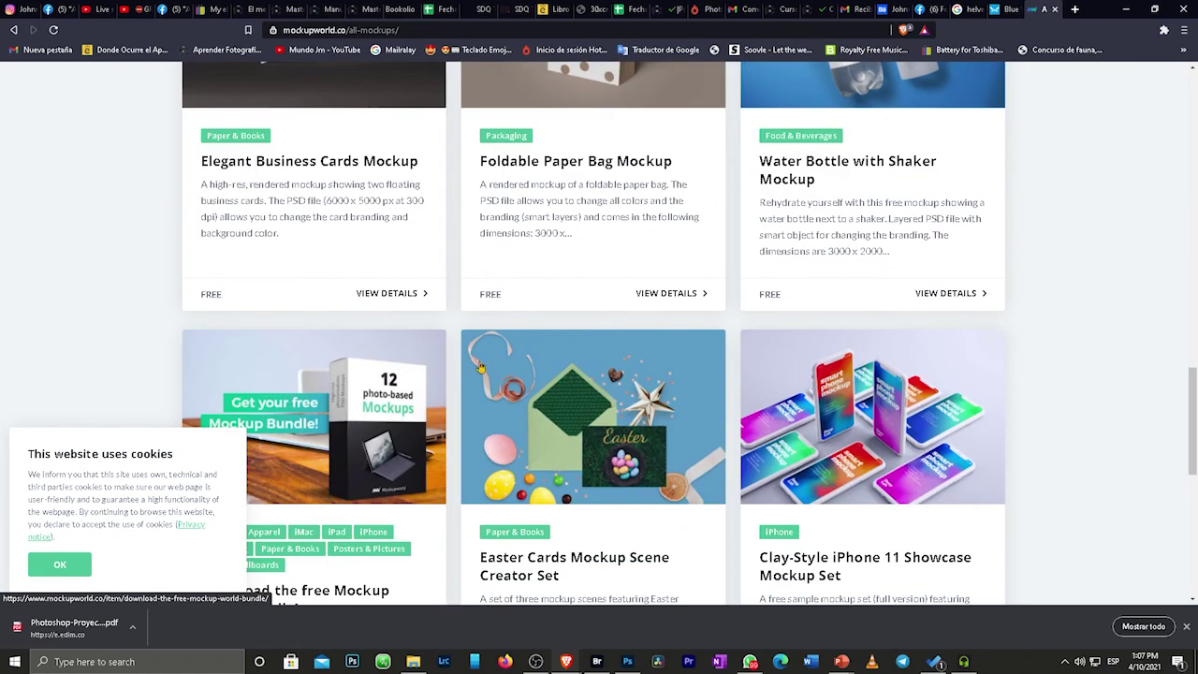
{"action": "scroll", "coordinate": [411, 337], "scroll_direction": "down", "scroll_amount": 1}
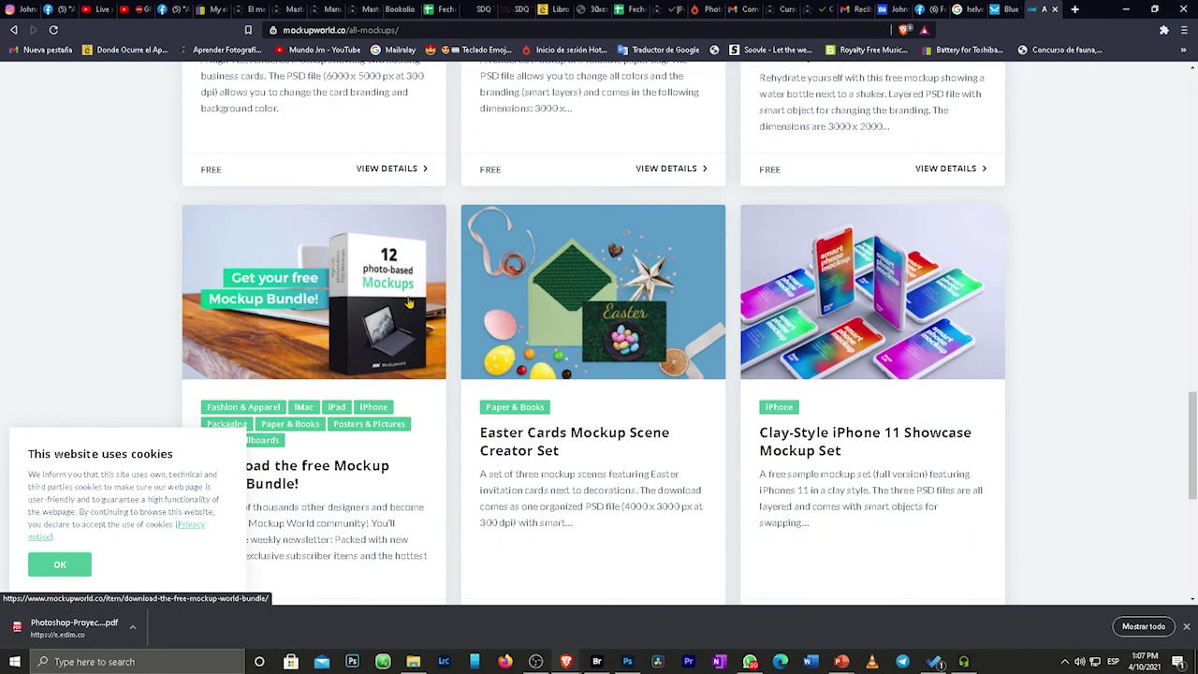
{"action": "scroll", "coordinate": [409, 302], "scroll_direction": "down", "scroll_amount": 1}
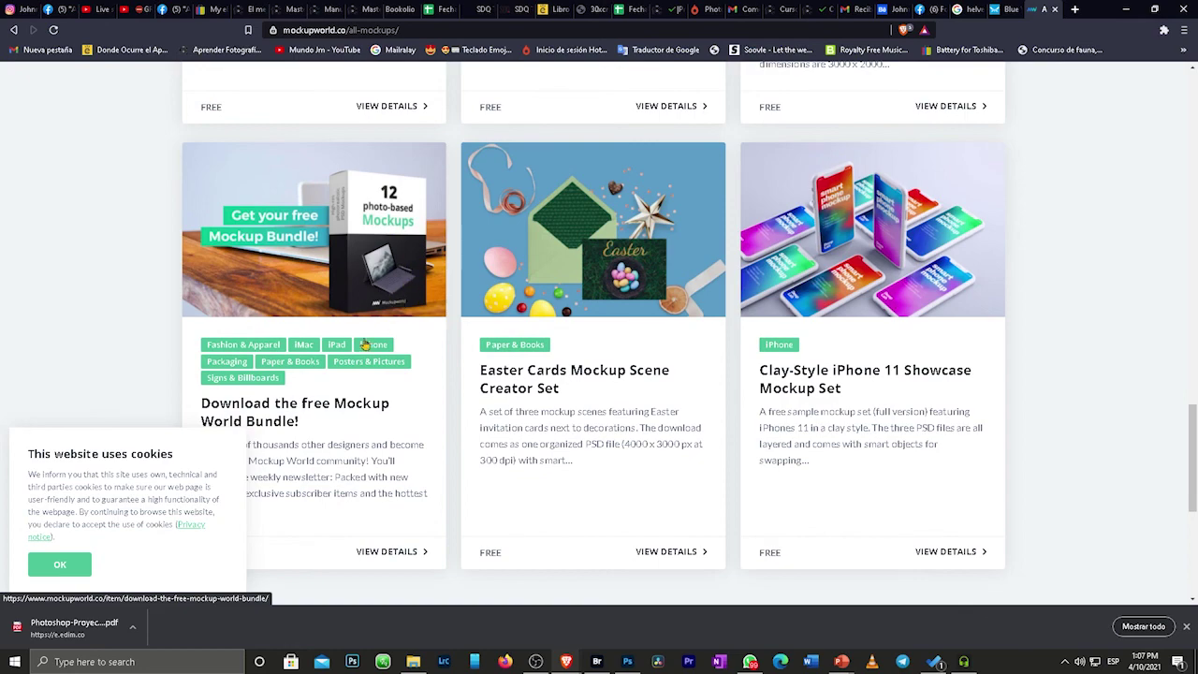
{"action": "scroll", "coordinate": [415, 300], "scroll_direction": "down", "scroll_amount": 2}
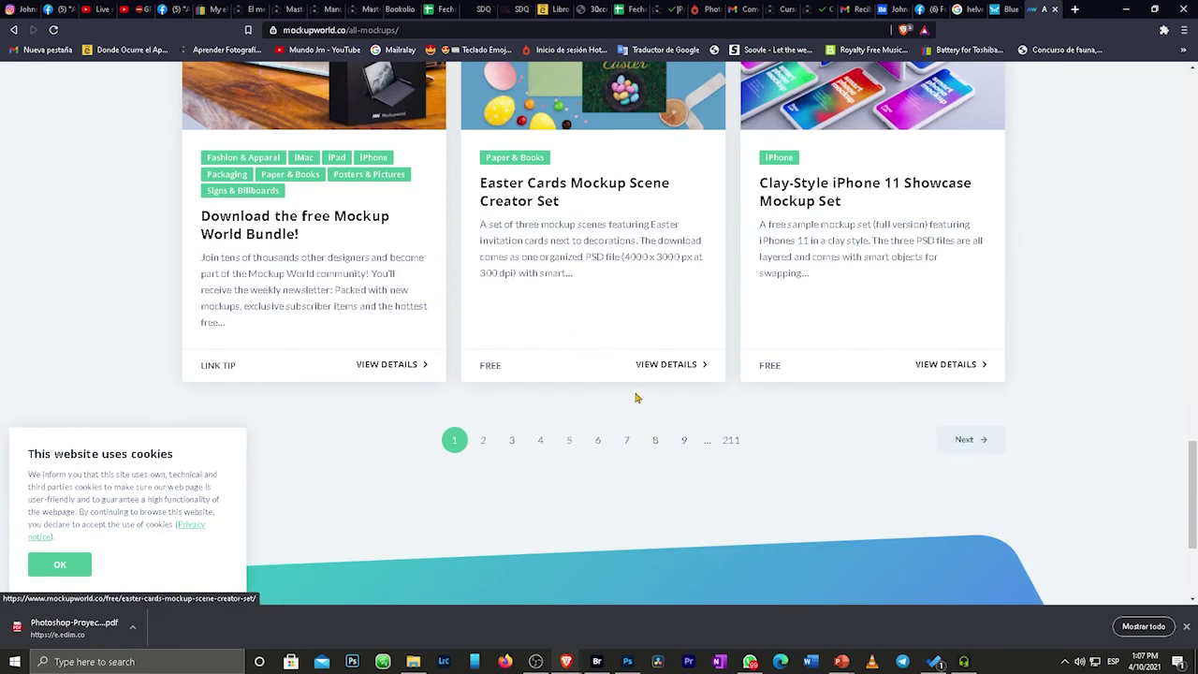
{"action": "scroll", "coordinate": [655, 412], "scroll_direction": "up", "scroll_amount": 3}
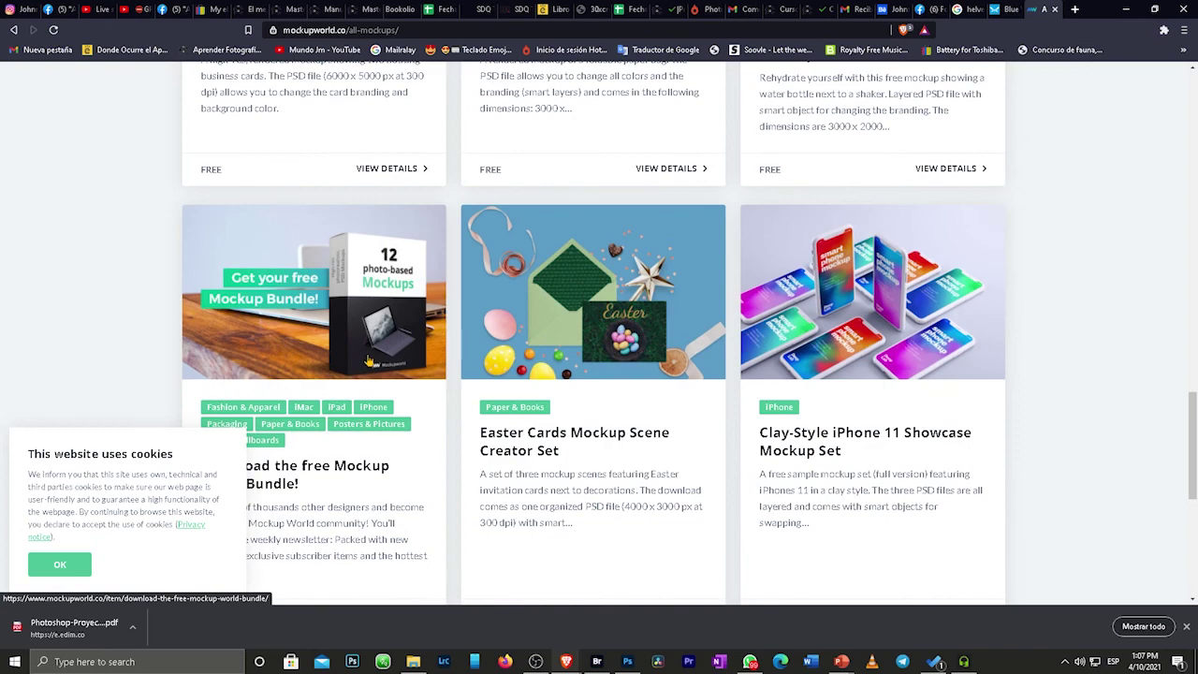
{"action": "left_click", "coordinate": [368, 357]}
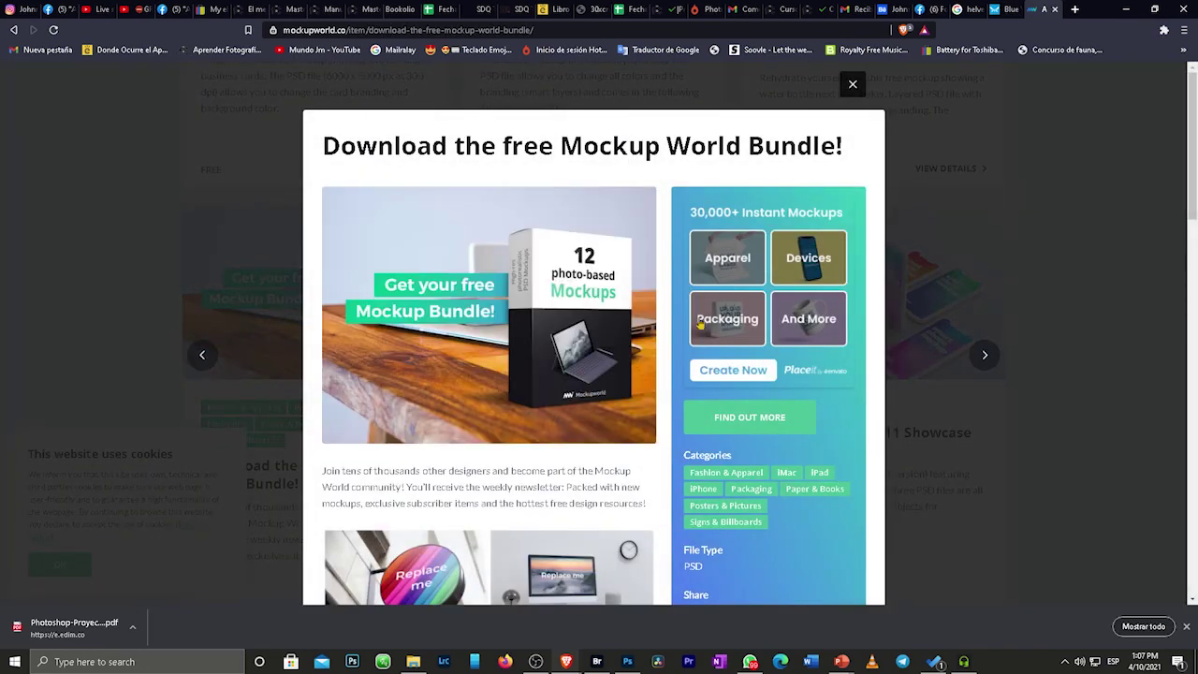
Review the preview images of the free Mockup World Bundle and open its download page.
{"action": "scroll", "coordinate": [564, 372], "scroll_direction": "down", "scroll_amount": 5}
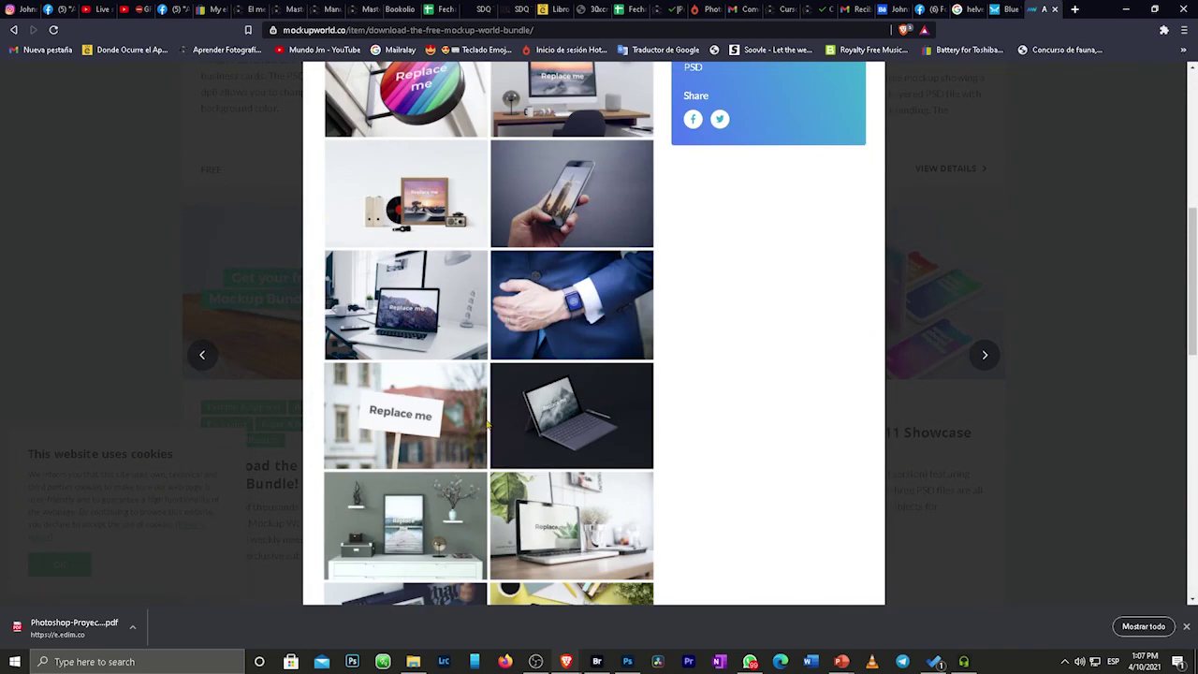
{"action": "scroll", "coordinate": [572, 267], "scroll_direction": "up", "scroll_amount": 2}
{"action": "scroll", "coordinate": [571, 276], "scroll_direction": "down", "scroll_amount": 6}
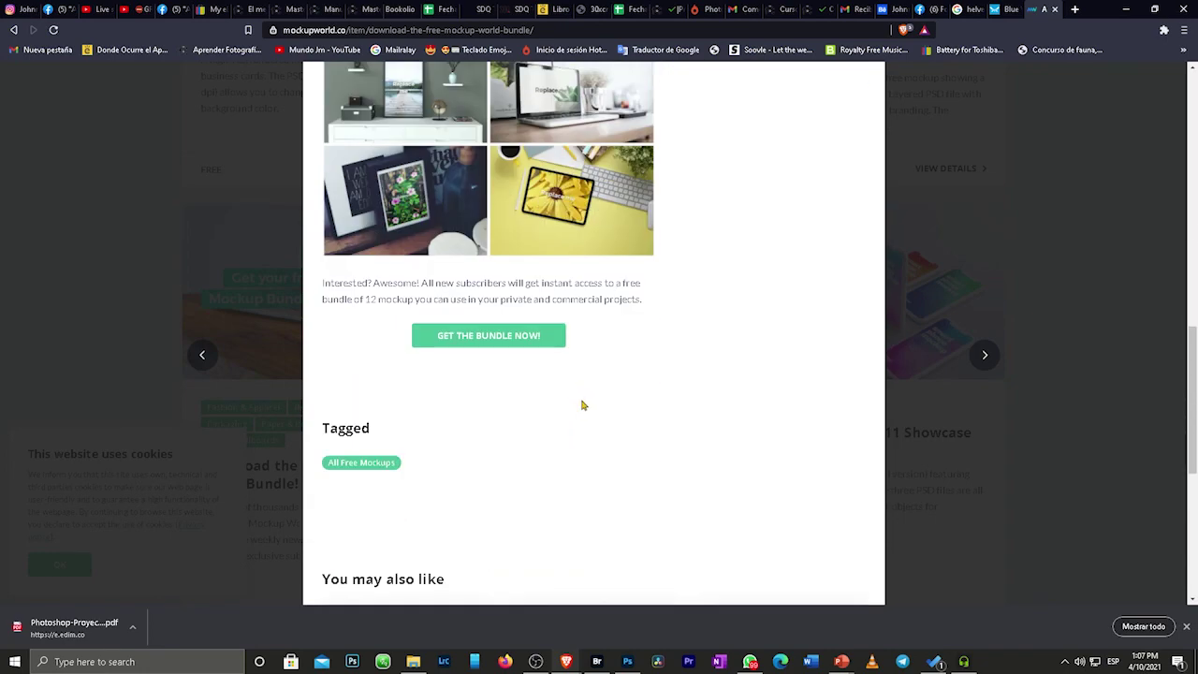
{"action": "scroll", "coordinate": [580, 405], "scroll_direction": "down", "scroll_amount": 1}
{"action": "scroll", "coordinate": [576, 408], "scroll_direction": "up", "scroll_amount": 1}
{"action": "left_click", "coordinate": [522, 335]}
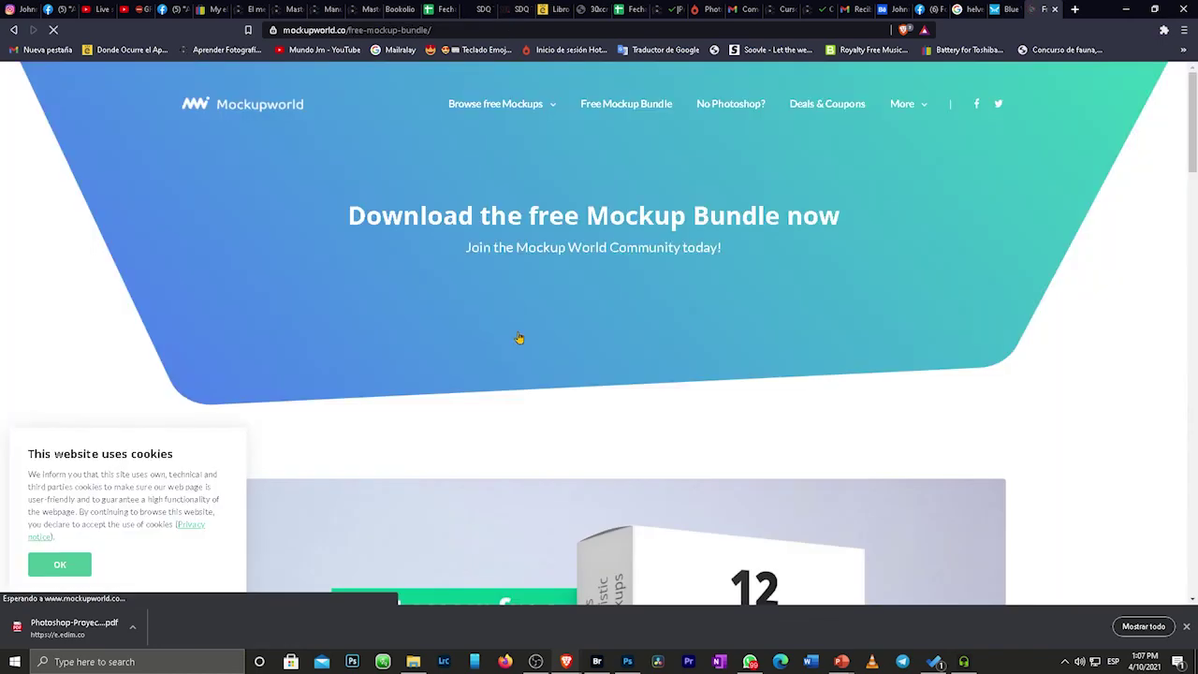
Examine the bundle's download page, from the mockup previews to the subscription form required for the download.
{"action": "scroll", "coordinate": [750, 361], "scroll_direction": "down", "scroll_amount": 15}
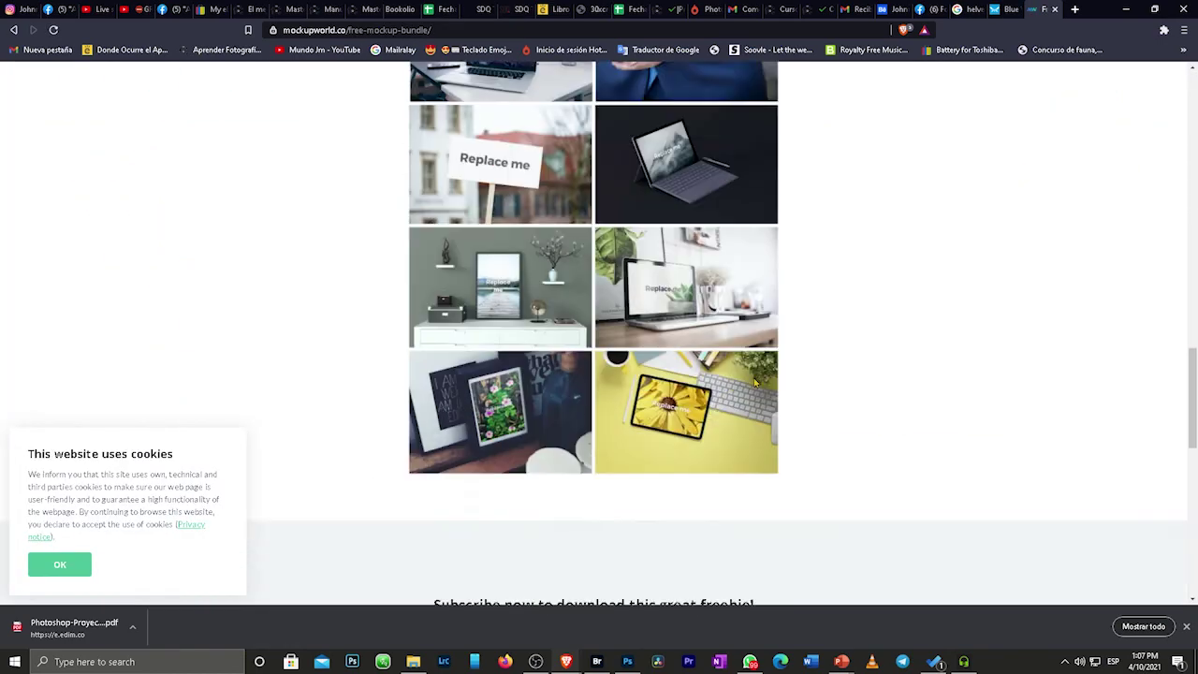
{"action": "scroll", "coordinate": [754, 382], "scroll_direction": "down", "scroll_amount": 3}
{"action": "scroll", "coordinate": [754, 384], "scroll_direction": "down", "scroll_amount": 2}
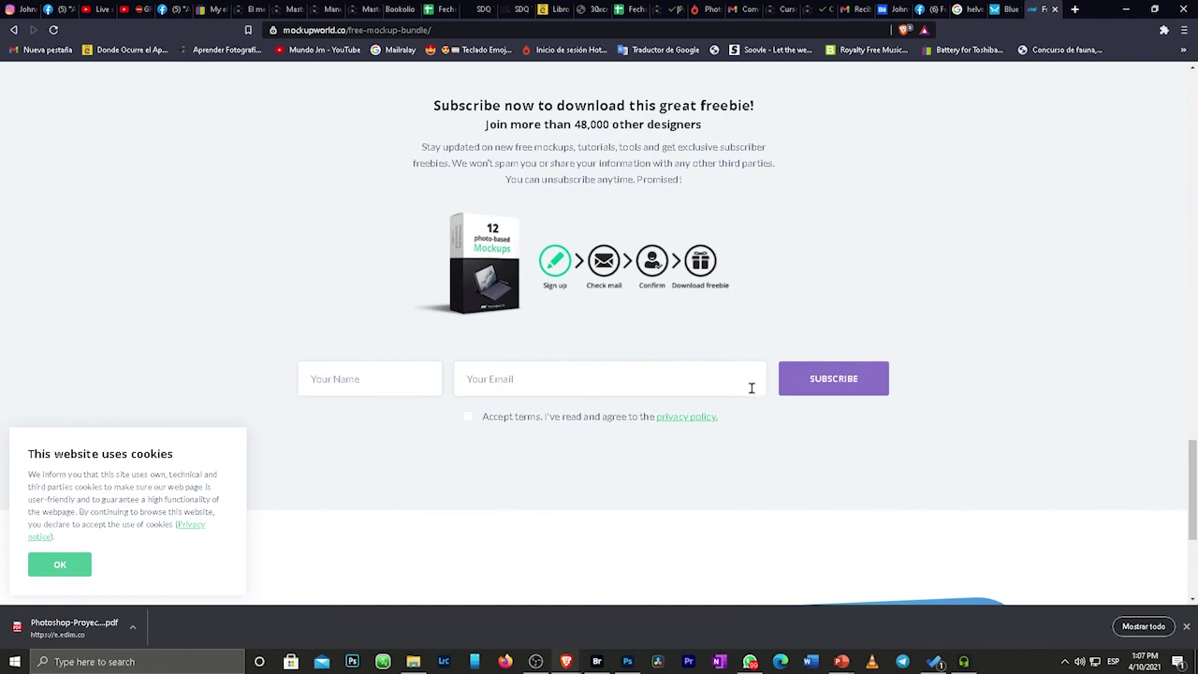
{"action": "scroll", "coordinate": [846, 426], "scroll_direction": "up", "scroll_amount": 20}
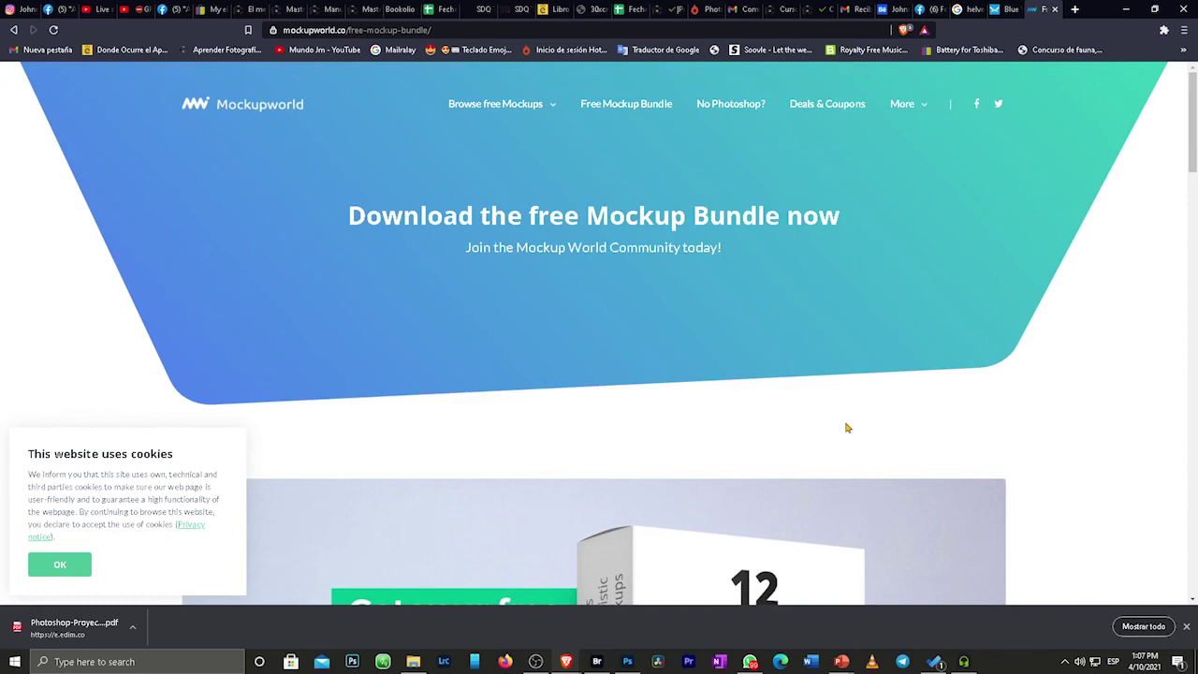
{"action": "scroll", "coordinate": [846, 428], "scroll_direction": "down", "scroll_amount": 20}
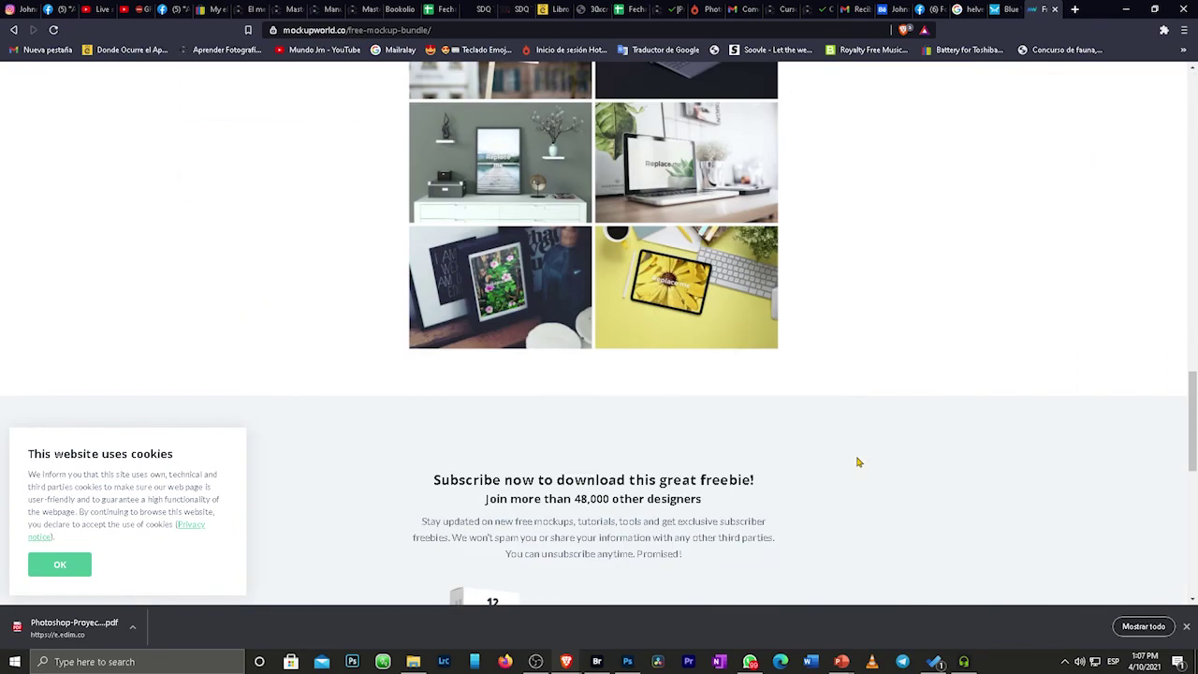
{"action": "scroll", "coordinate": [856, 463], "scroll_direction": "up", "scroll_amount": 2}
{"action": "scroll", "coordinate": [879, 540], "scroll_direction": "down", "scroll_amount": 5}
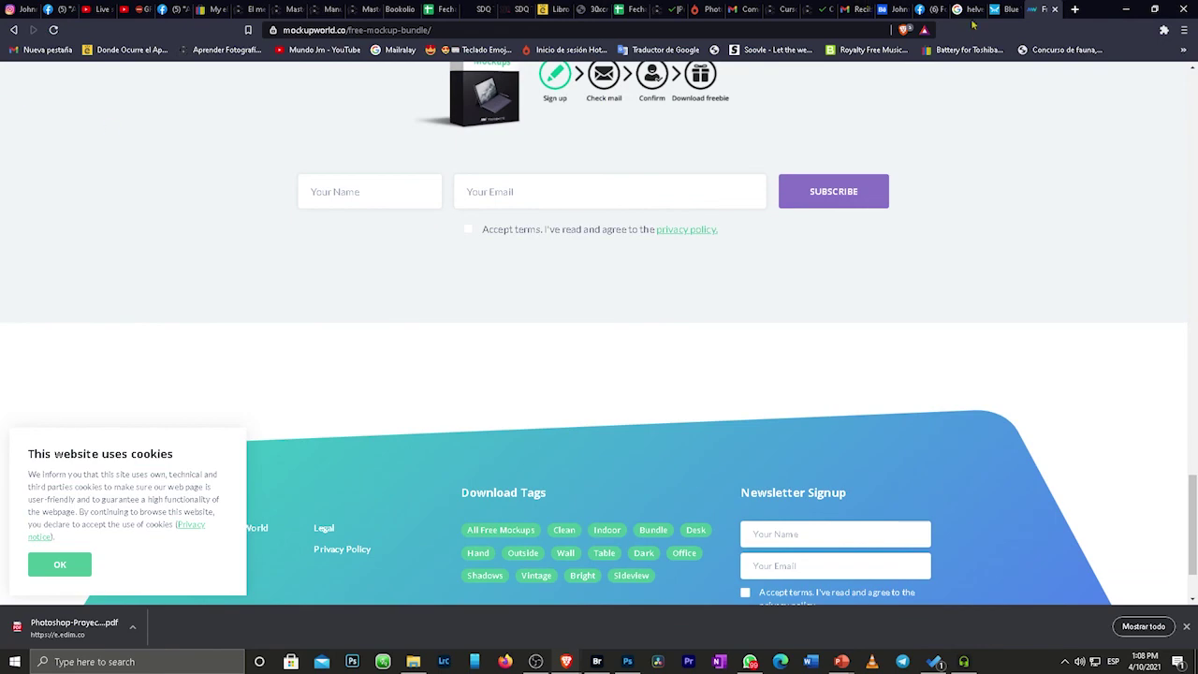
Return to the Blue Vertigo directory and open the Pixeden site from its Mockups list.
{"action": "left_click", "coordinate": [1007, 9]}
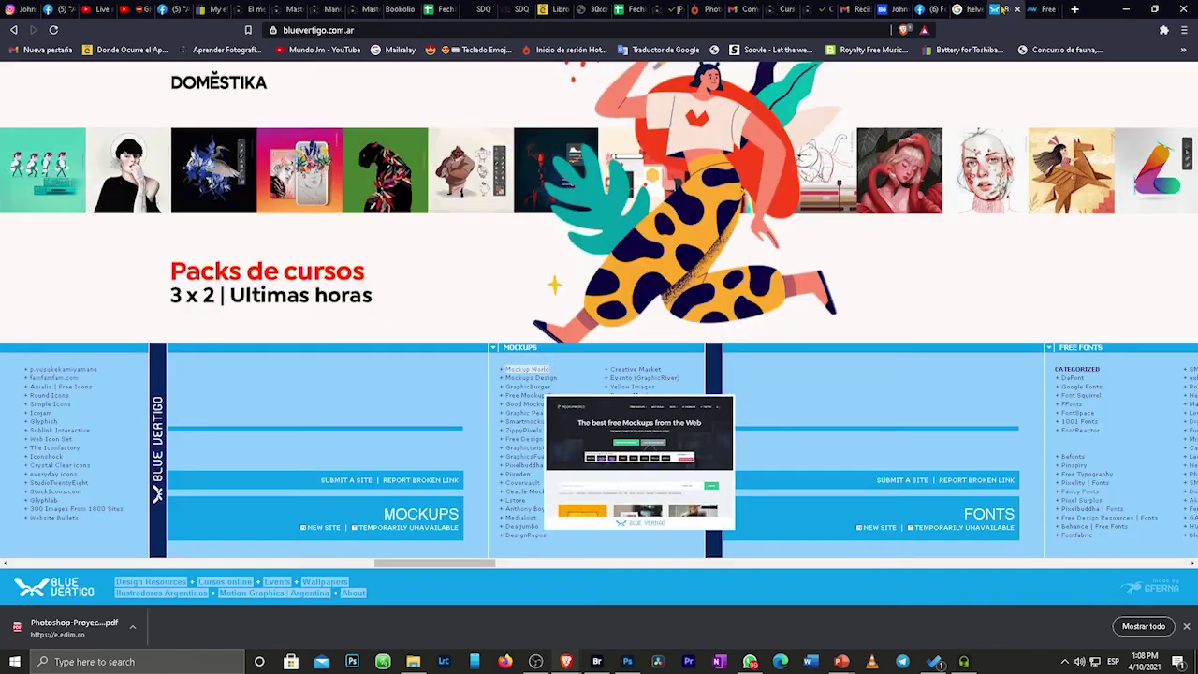
{"action": "mouse_move", "coordinate": [536, 386]}
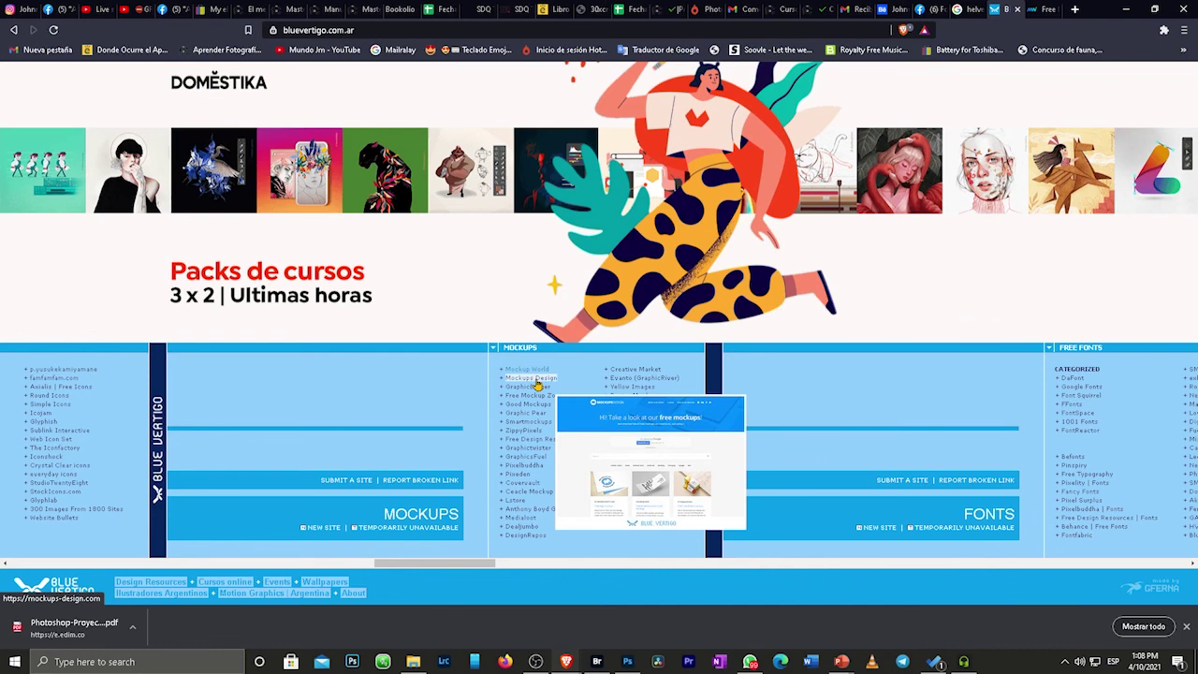
{"action": "left_click", "coordinate": [512, 473]}
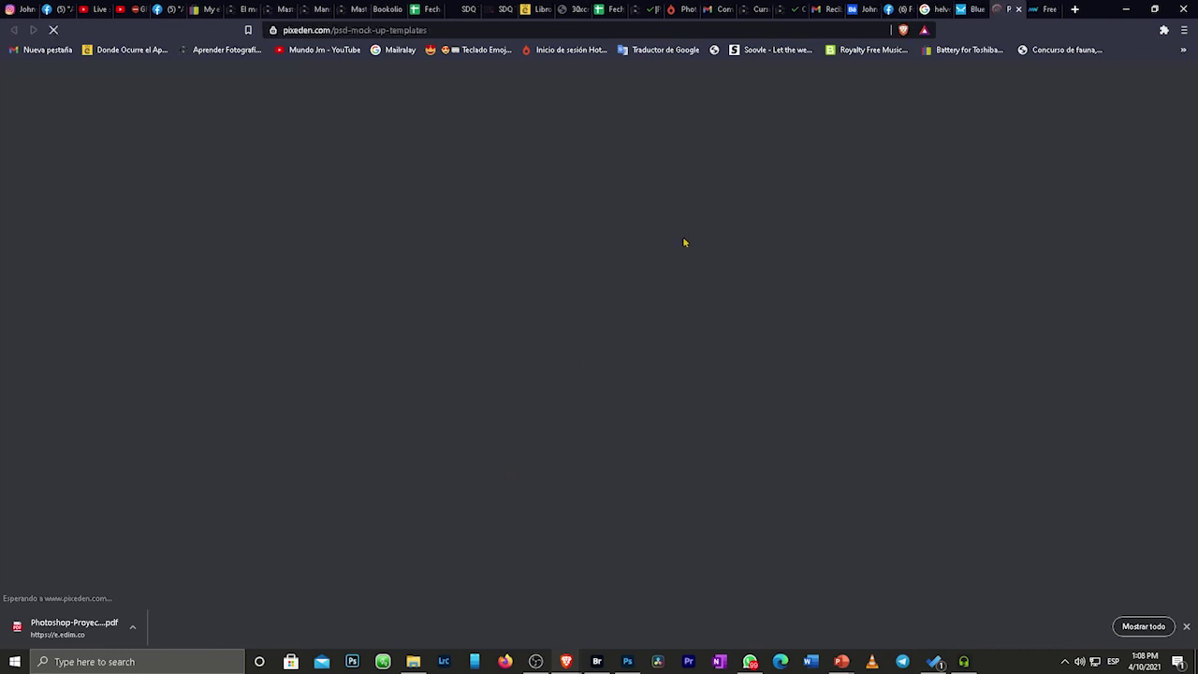
Look through Pixeden's PSD mock-up templates and open the Square Psd Mail Cardboard Box Mockup page.
{"action": "scroll", "coordinate": [696, 259], "scroll_direction": "down", "scroll_amount": 4}
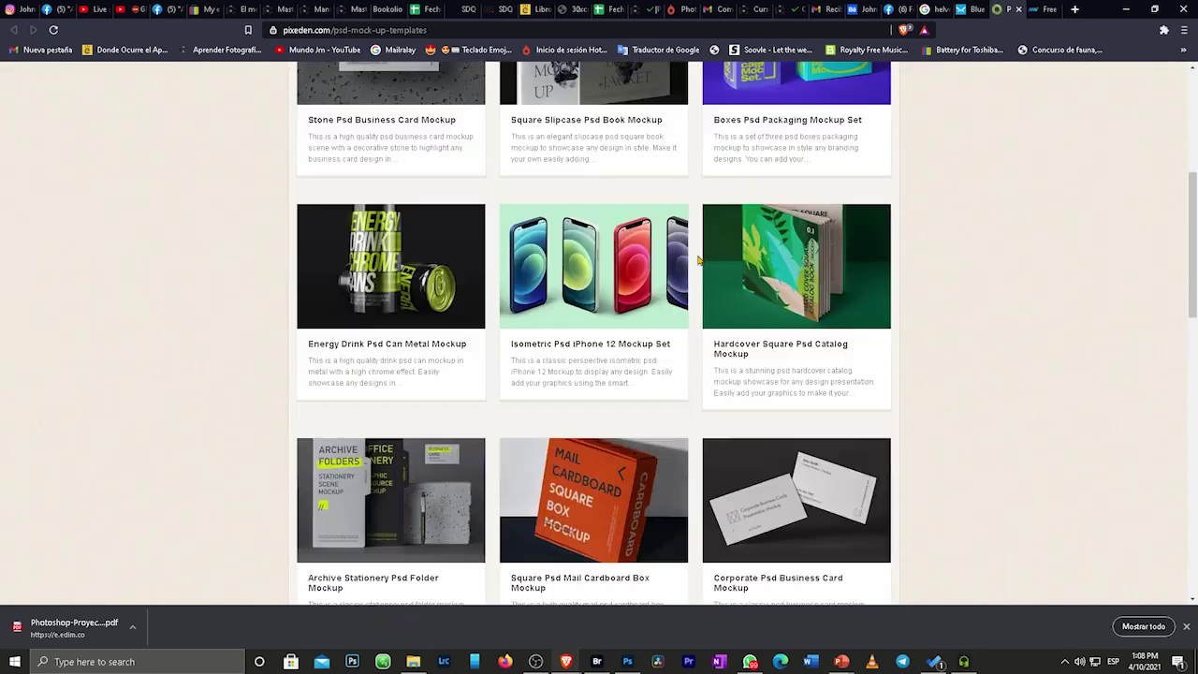
{"action": "scroll", "coordinate": [698, 260], "scroll_direction": "down", "scroll_amount": 3}
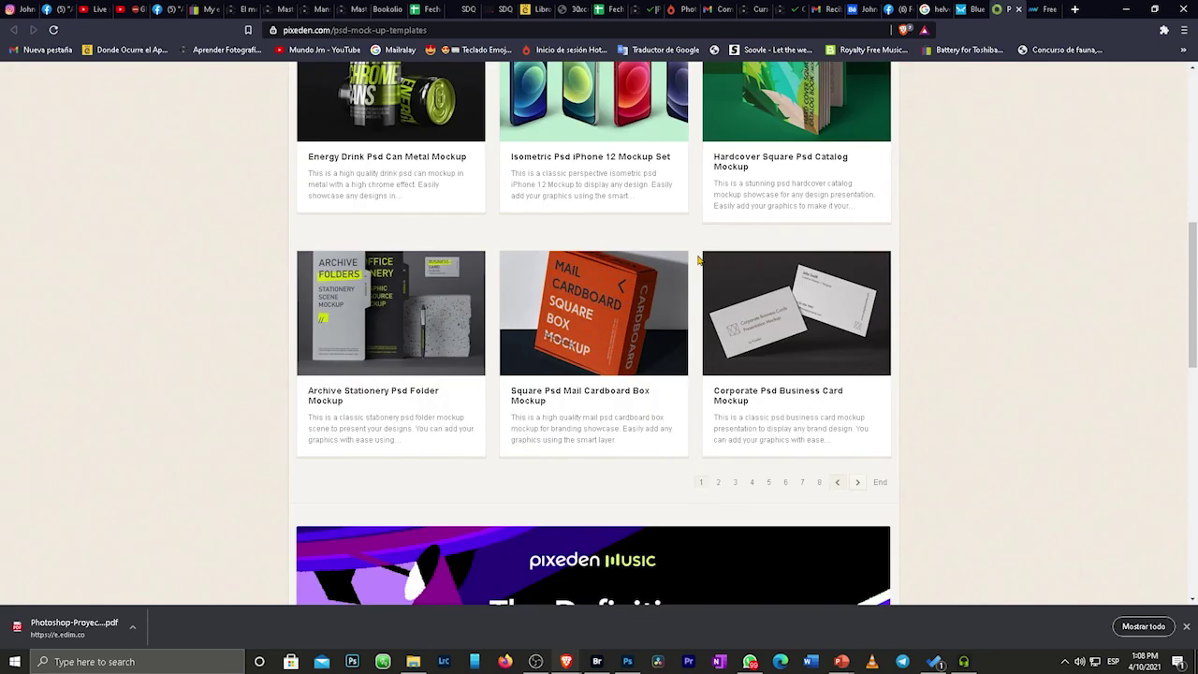
{"action": "left_click", "coordinate": [642, 187]}
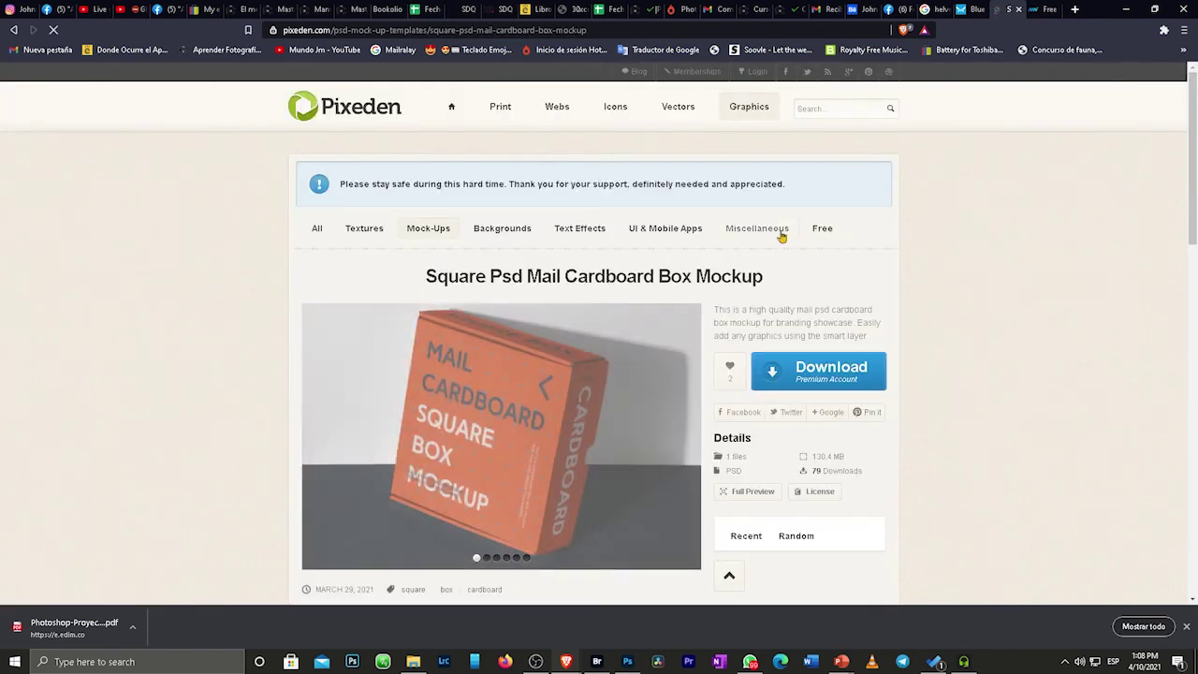
Go back to Pixeden's mock-up template list and switch to the Free graphics category.
{"action": "left_click", "coordinate": [12, 30]}
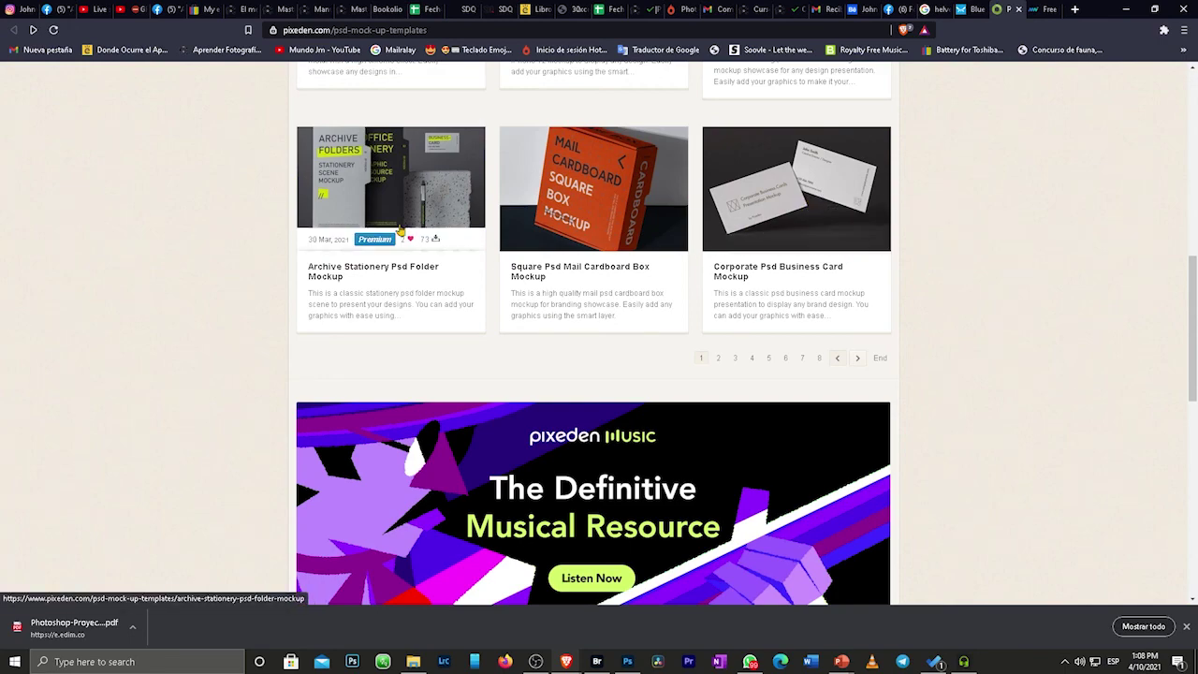
{"action": "scroll", "coordinate": [501, 274], "scroll_direction": "up", "scroll_amount": 2}
{"action": "scroll", "coordinate": [500, 274], "scroll_direction": "up", "scroll_amount": 2}
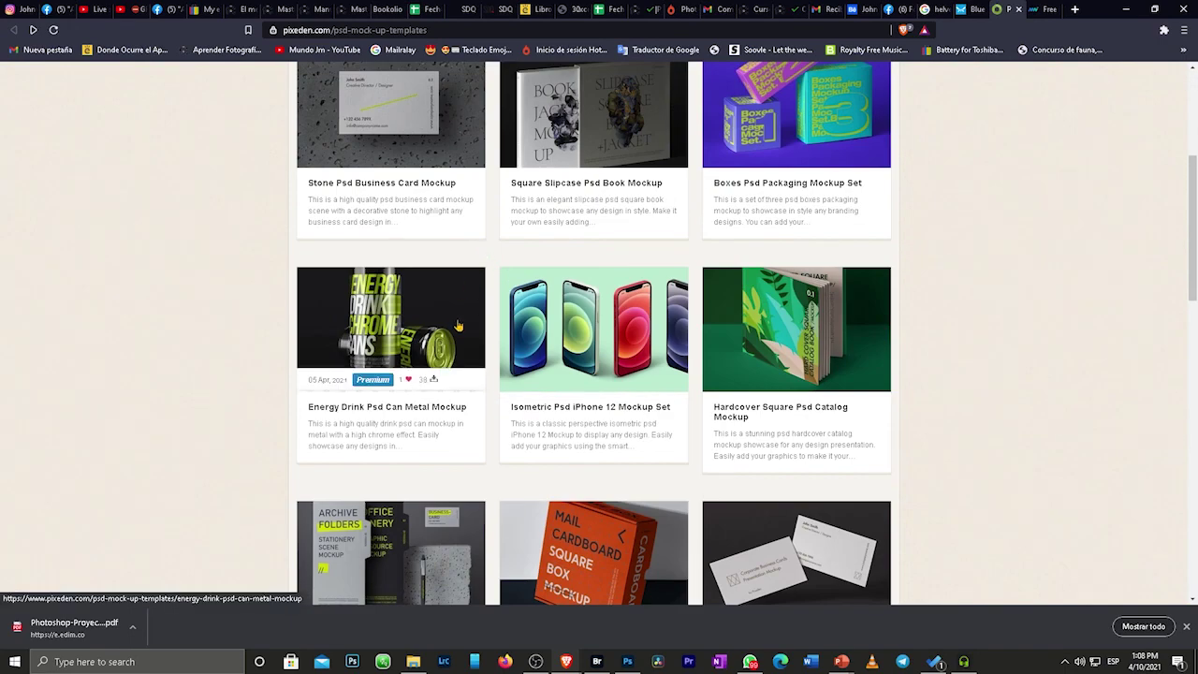
{"action": "scroll", "coordinate": [740, 325], "scroll_direction": "up", "scroll_amount": 2}
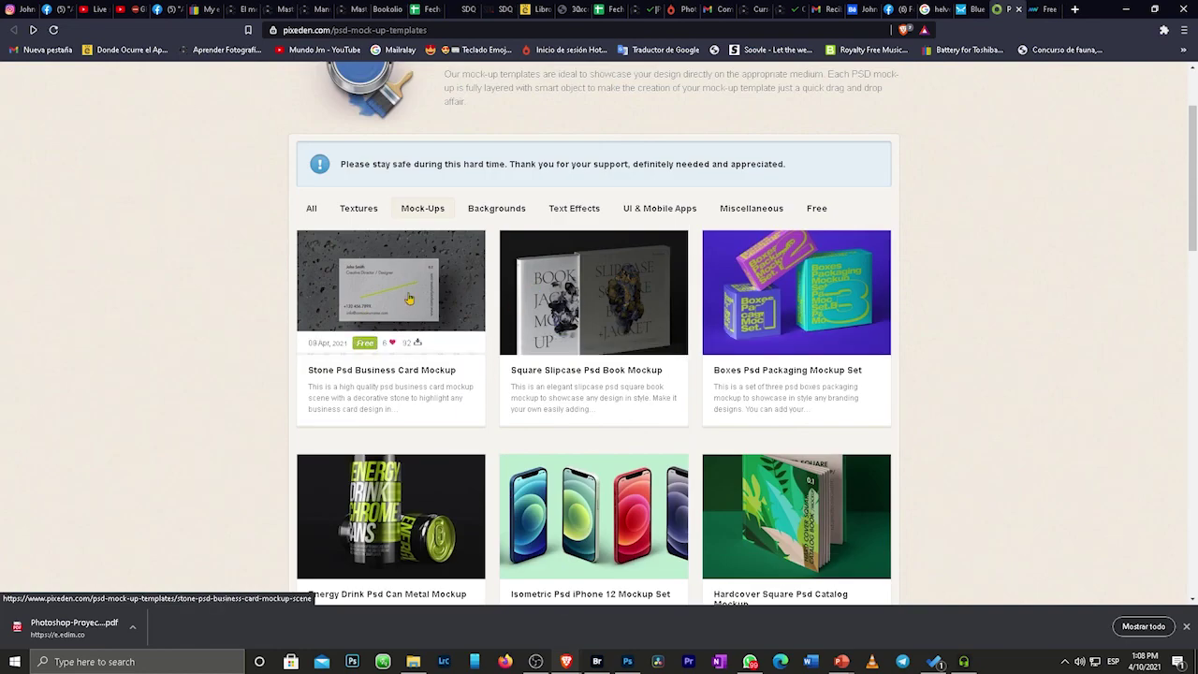
{"action": "scroll", "coordinate": [536, 253], "scroll_direction": "up", "scroll_amount": 1}
{"action": "left_click", "coordinate": [818, 273]}
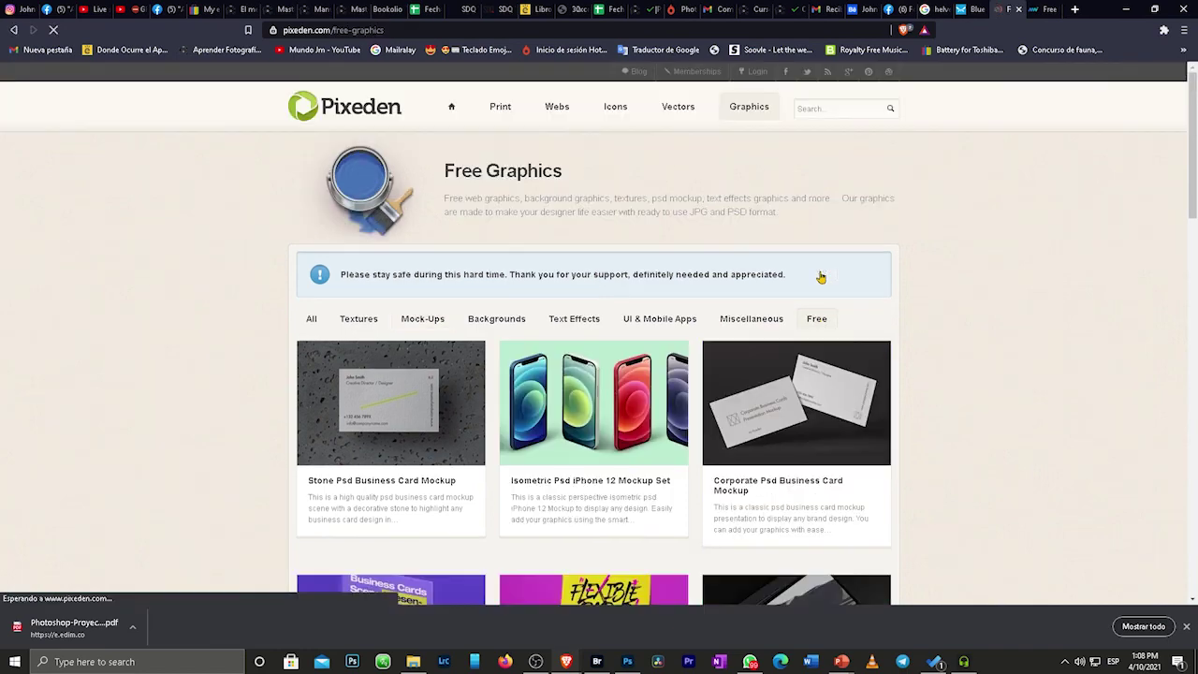
Look through Pixeden's free graphics and open the Dark Psd Bottle Mockup page.
{"action": "scroll", "coordinate": [821, 276], "scroll_direction": "down", "scroll_amount": 8}
{"action": "scroll", "coordinate": [820, 273], "scroll_direction": "up", "scroll_amount": 1}
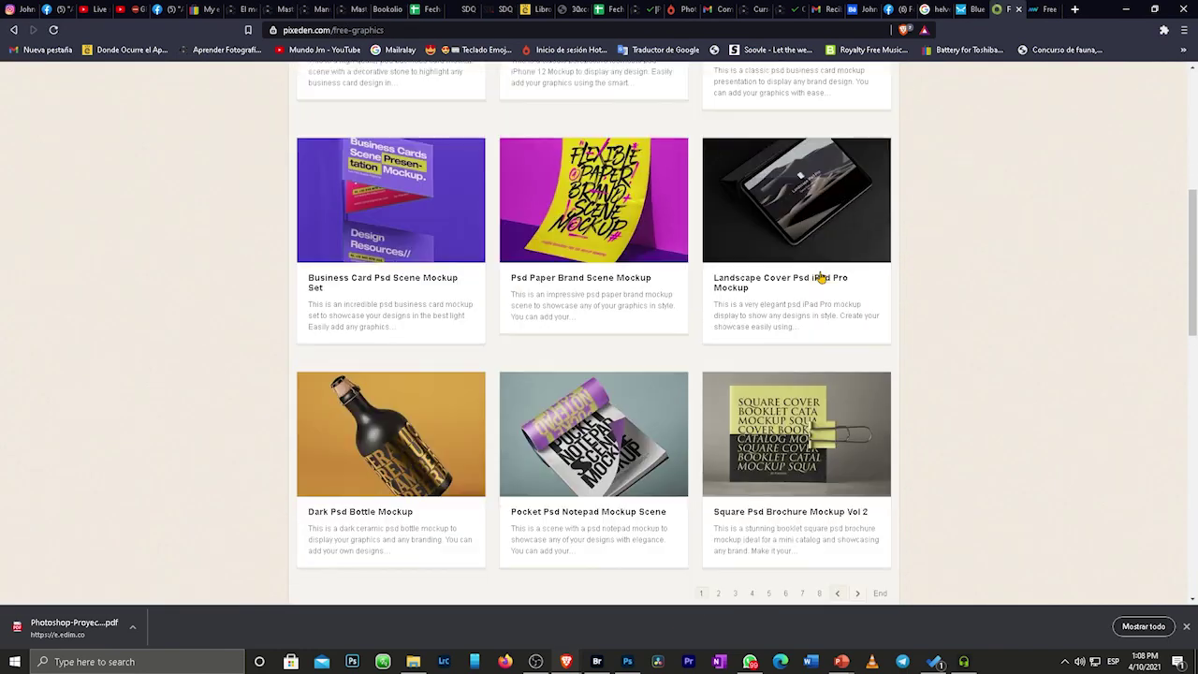
{"action": "scroll", "coordinate": [425, 393], "scroll_direction": "down", "scroll_amount": 2}
{"action": "left_click", "coordinate": [426, 312]}
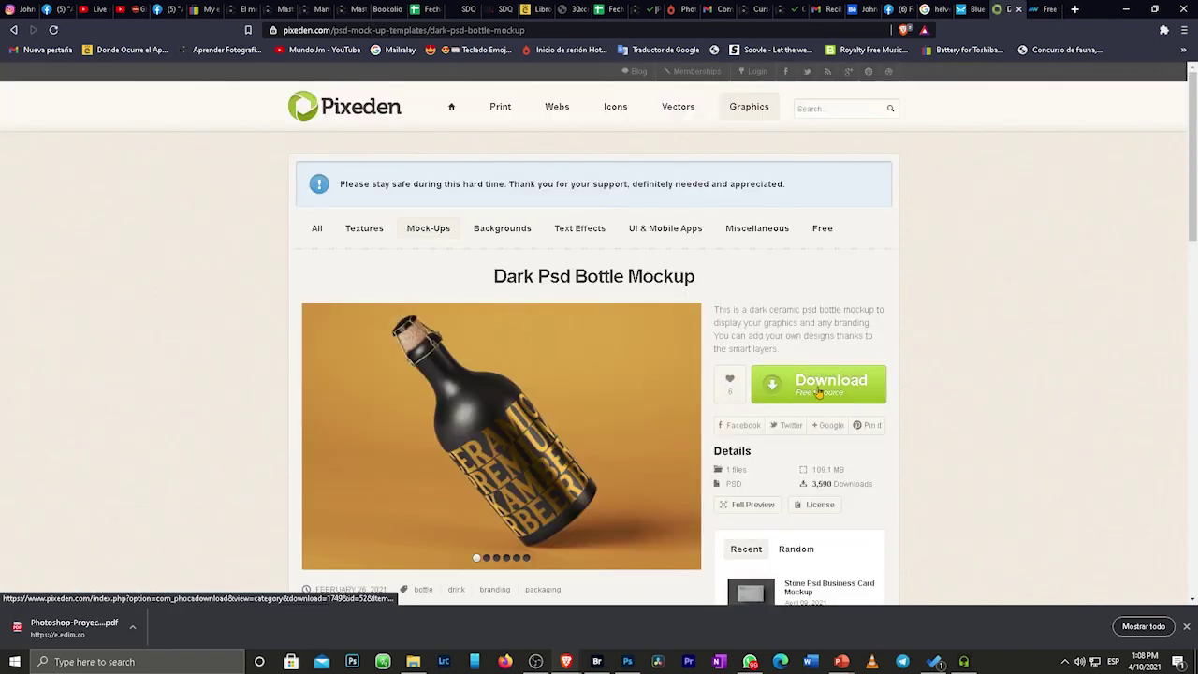
Download the free bottle mockup archive into the Downloads folder and dismiss the thank-you message.
{"action": "left_click", "coordinate": [819, 392]}
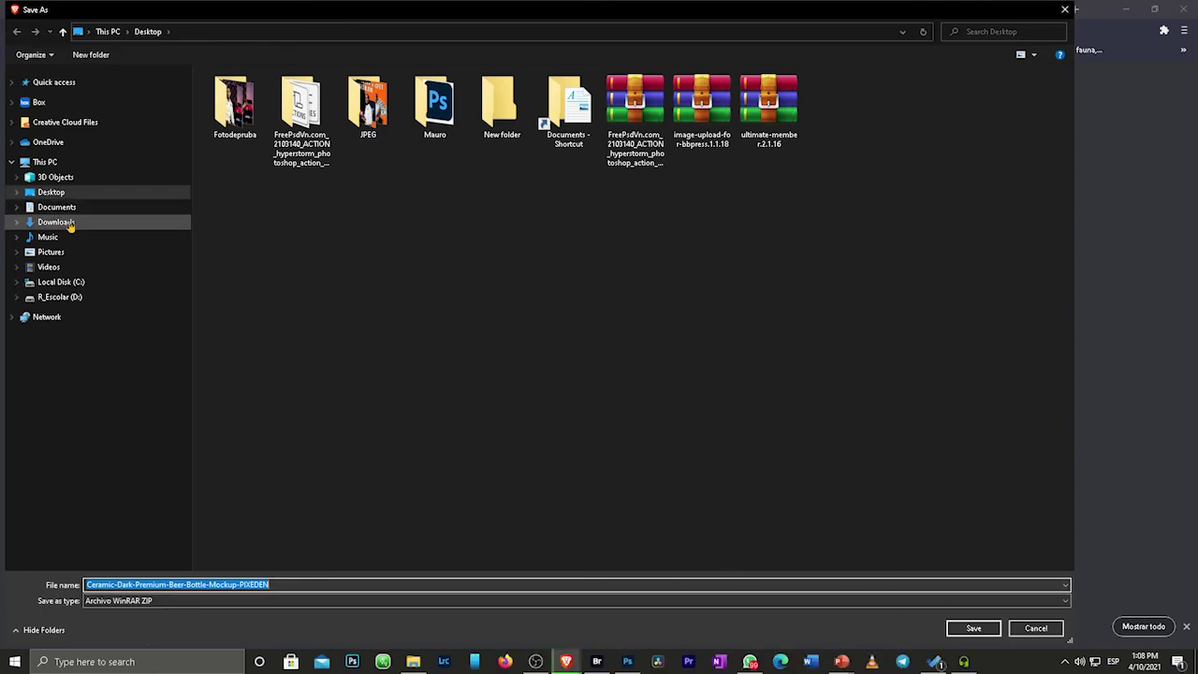
{"action": "left_click", "coordinate": [70, 224]}
{"action": "left_click", "coordinate": [973, 628]}
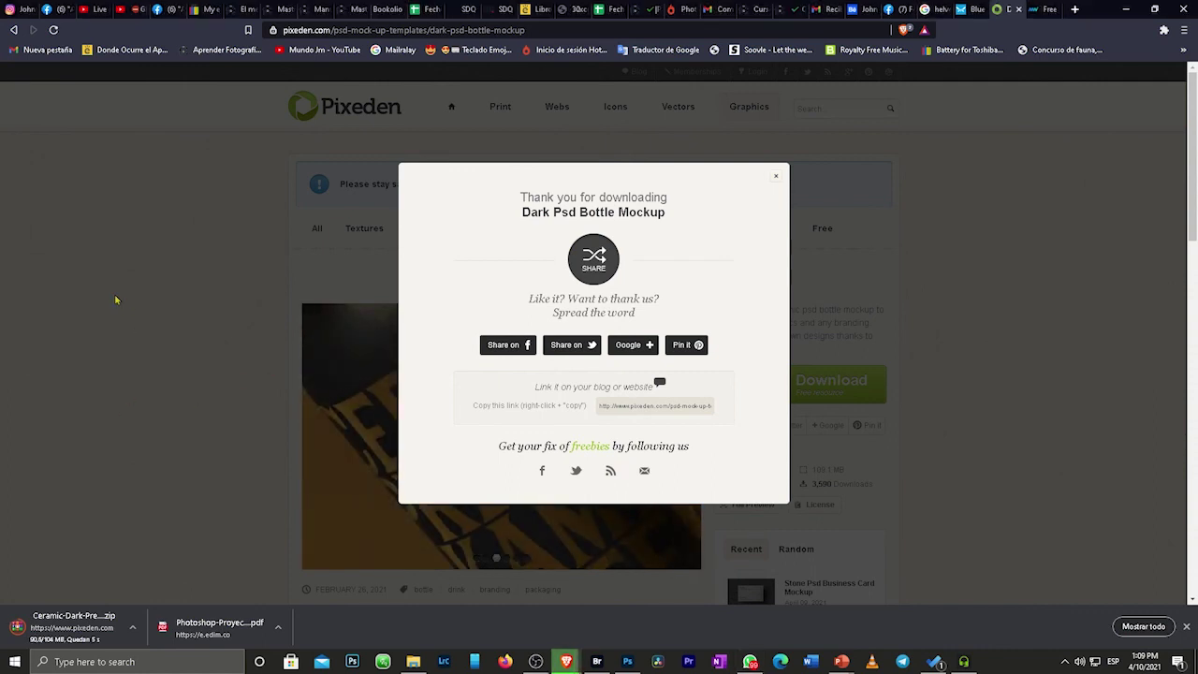
{"action": "left_click", "coordinate": [775, 177]}
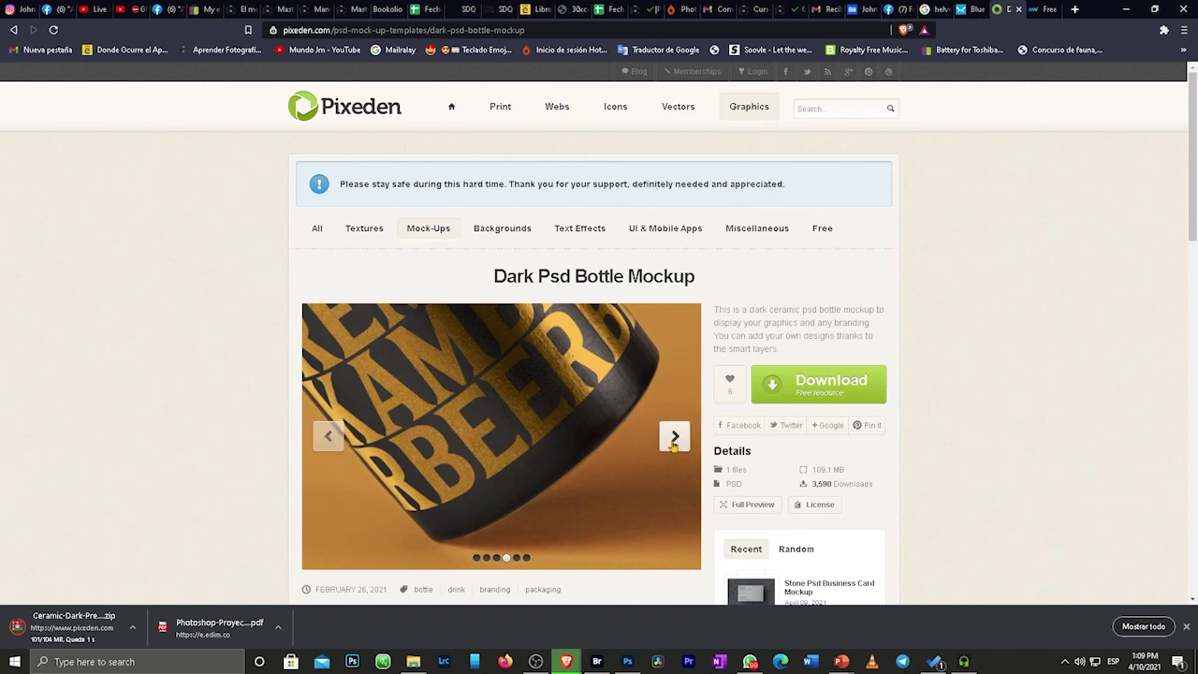
Advance the bottle's preview gallery and show the downloaded Ceramic-Dark bottle mockup zip in its folder.
{"action": "left_click", "coordinate": [673, 440]}
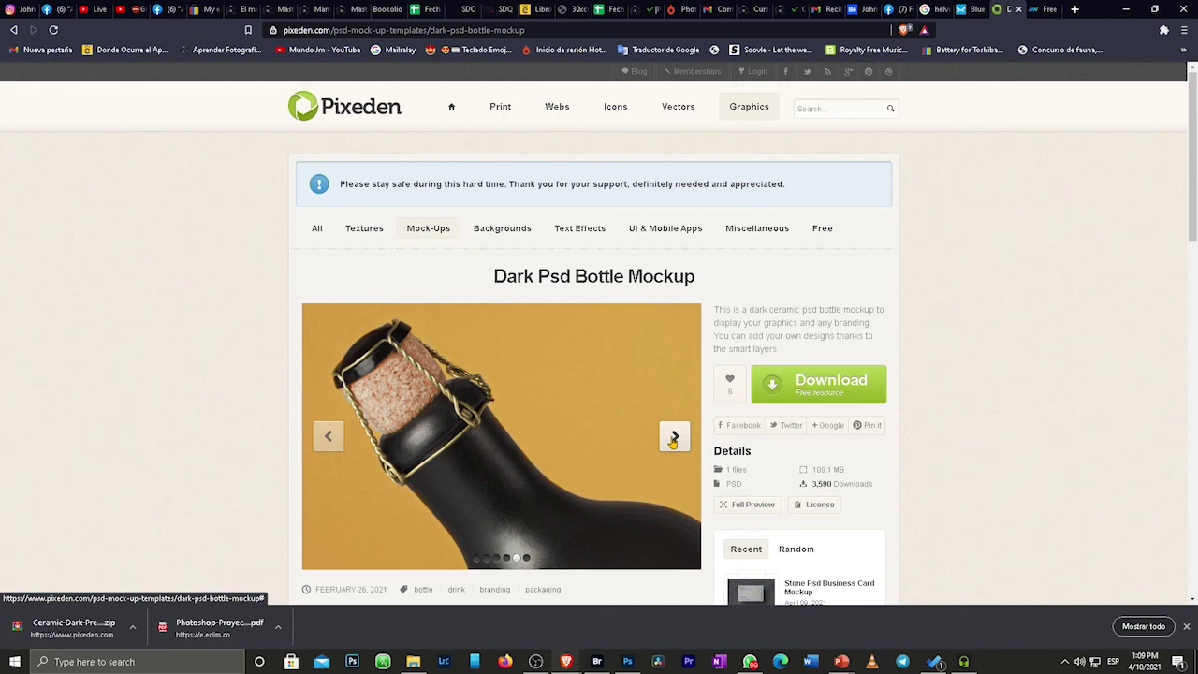
{"action": "left_click", "coordinate": [133, 626]}
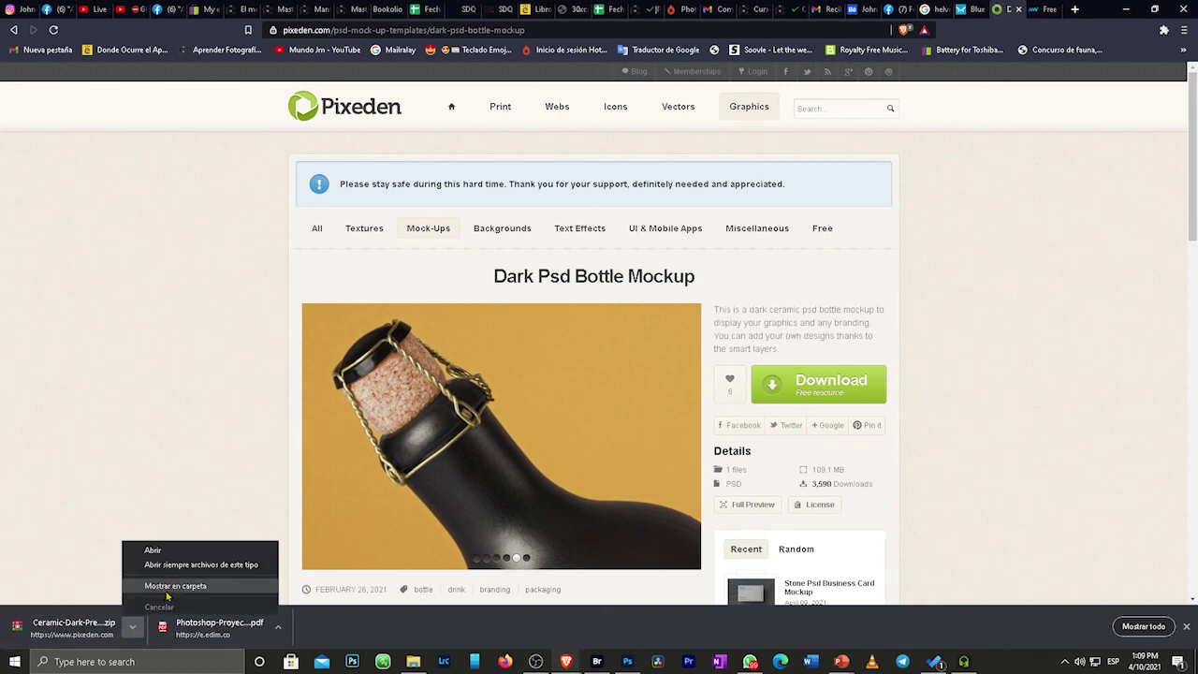
{"action": "left_click", "coordinate": [168, 587]}
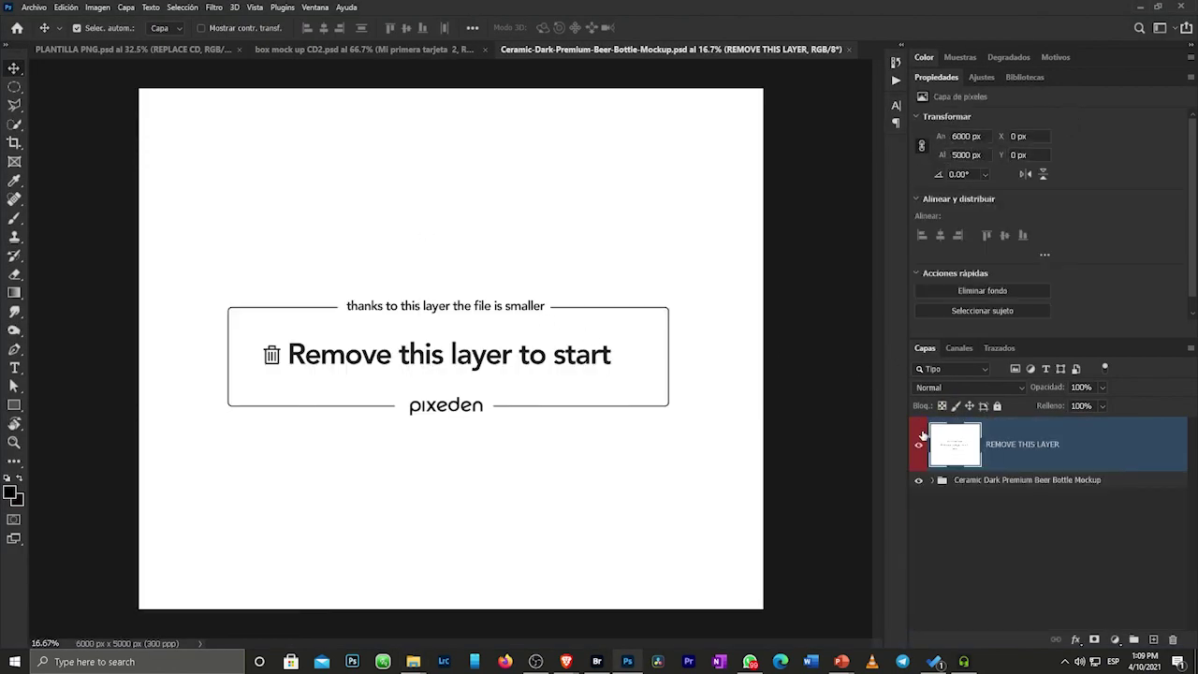
Hide the REMOVE THIS LAYER cover in the bottle mockup and open the PUT YOUR DESIGN HERE smart object from its group.
{"action": "left_click", "coordinate": [919, 449]}
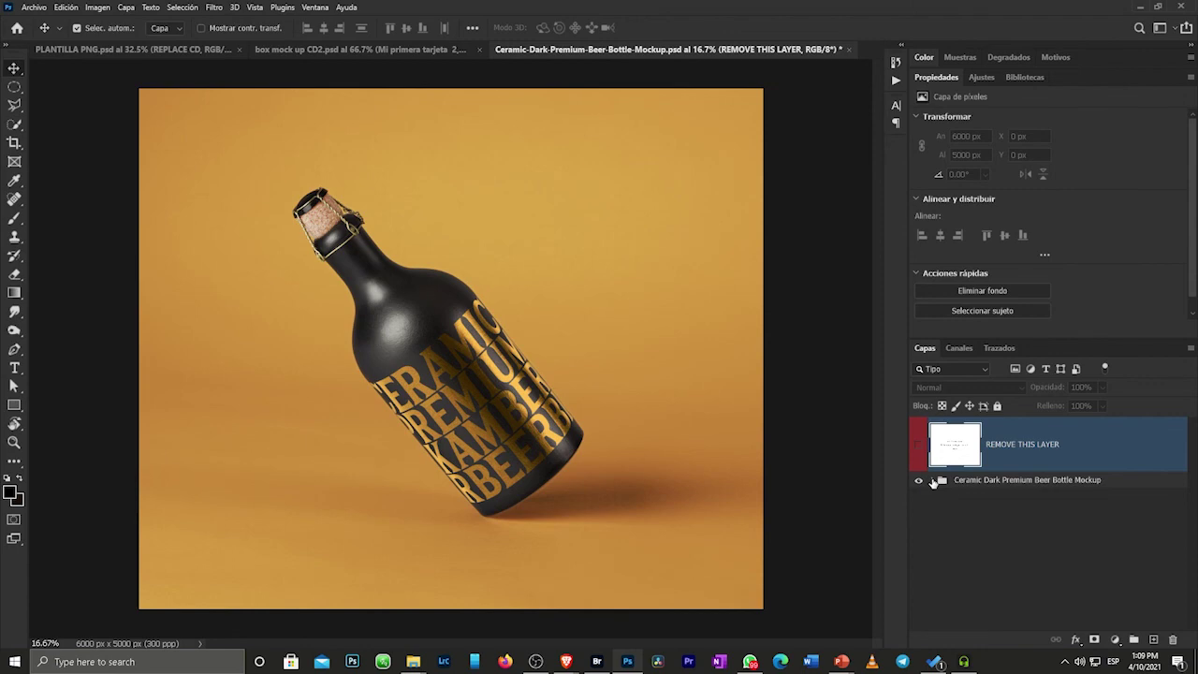
{"action": "left_click", "coordinate": [931, 480]}
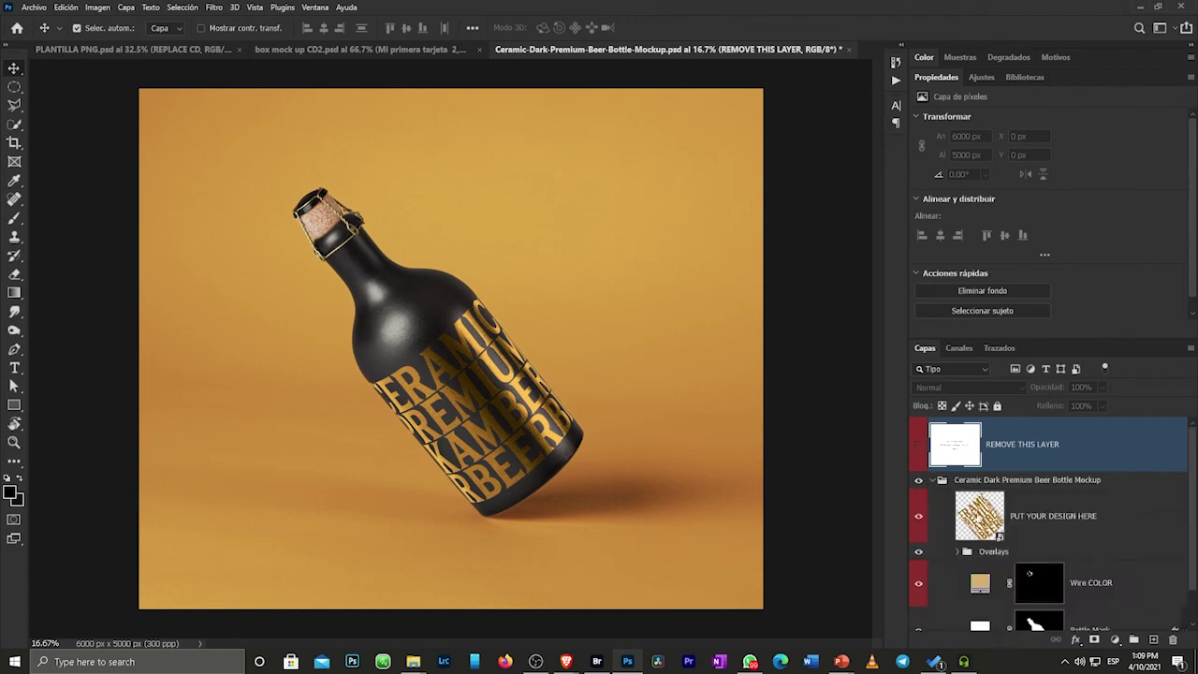
{"action": "double_click", "coordinate": [979, 516]}
{"action": "left_click", "coordinate": [973, 510]}
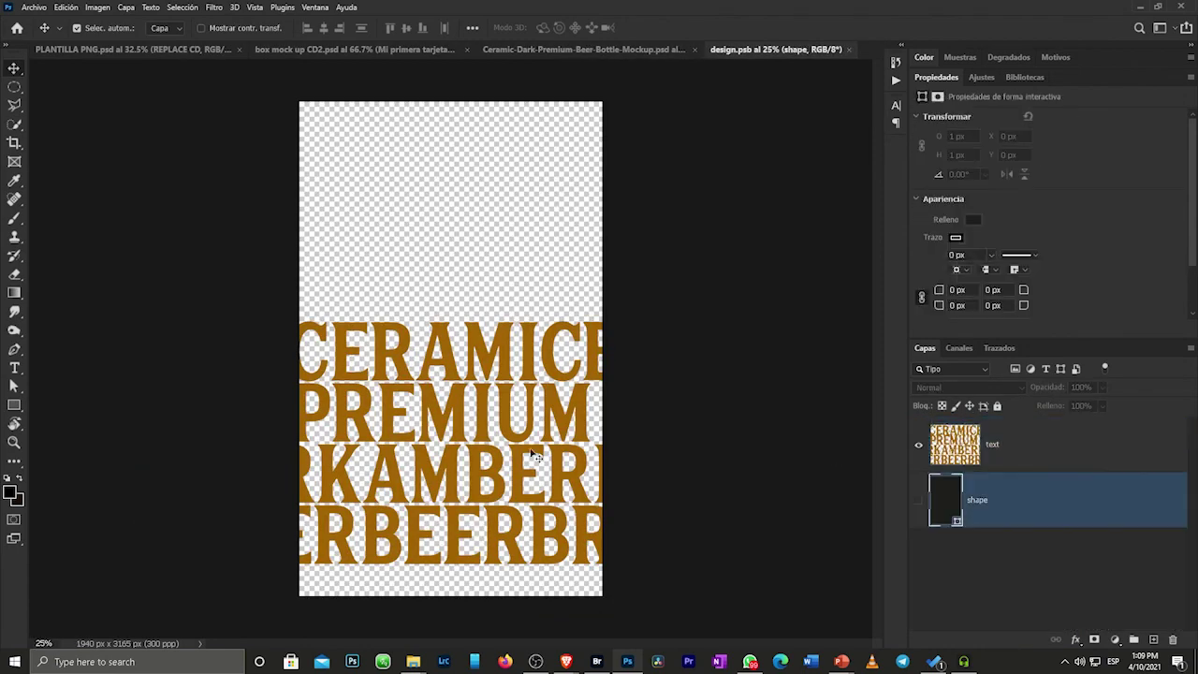
Hide the original text layer in the bottle's design.psb artwork.
{"action": "left_click", "coordinate": [490, 341]}
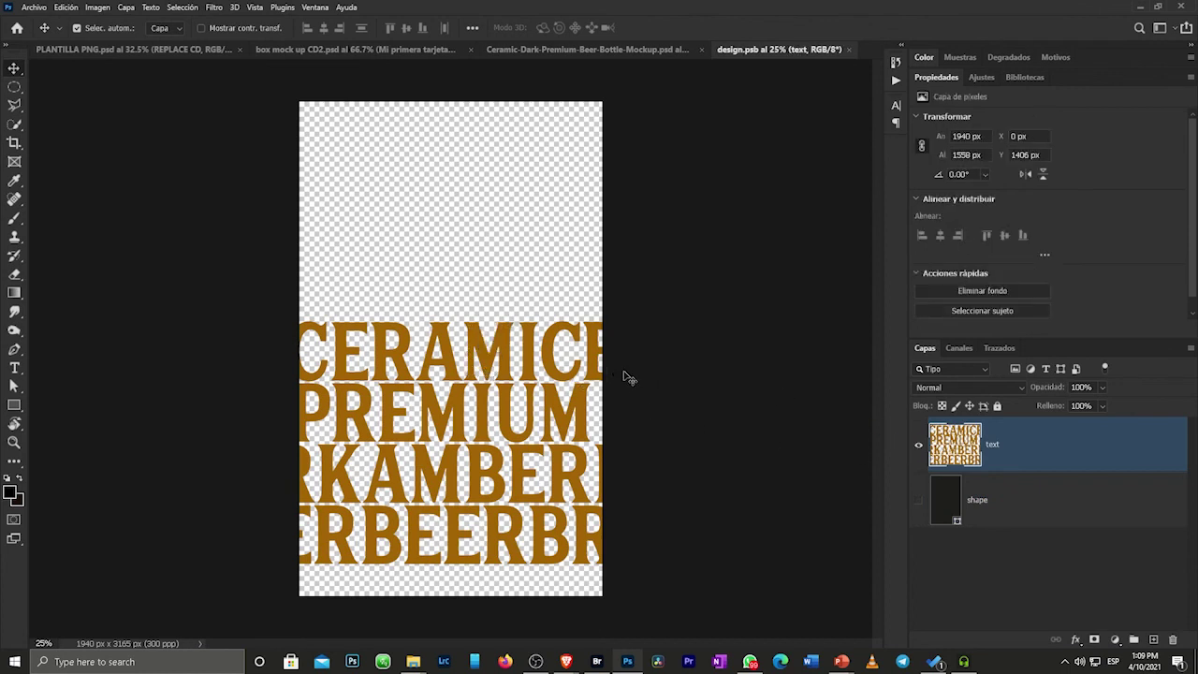
{"action": "left_click", "coordinate": [914, 449]}
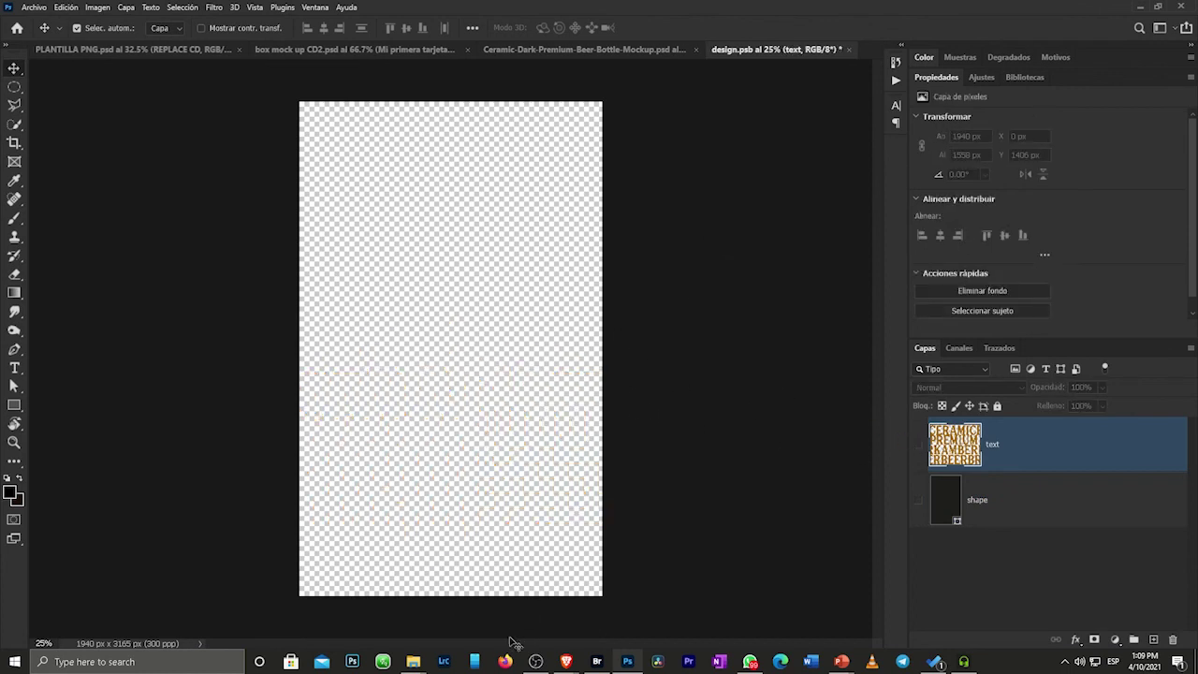
{"action": "right_click", "coordinate": [413, 662]}
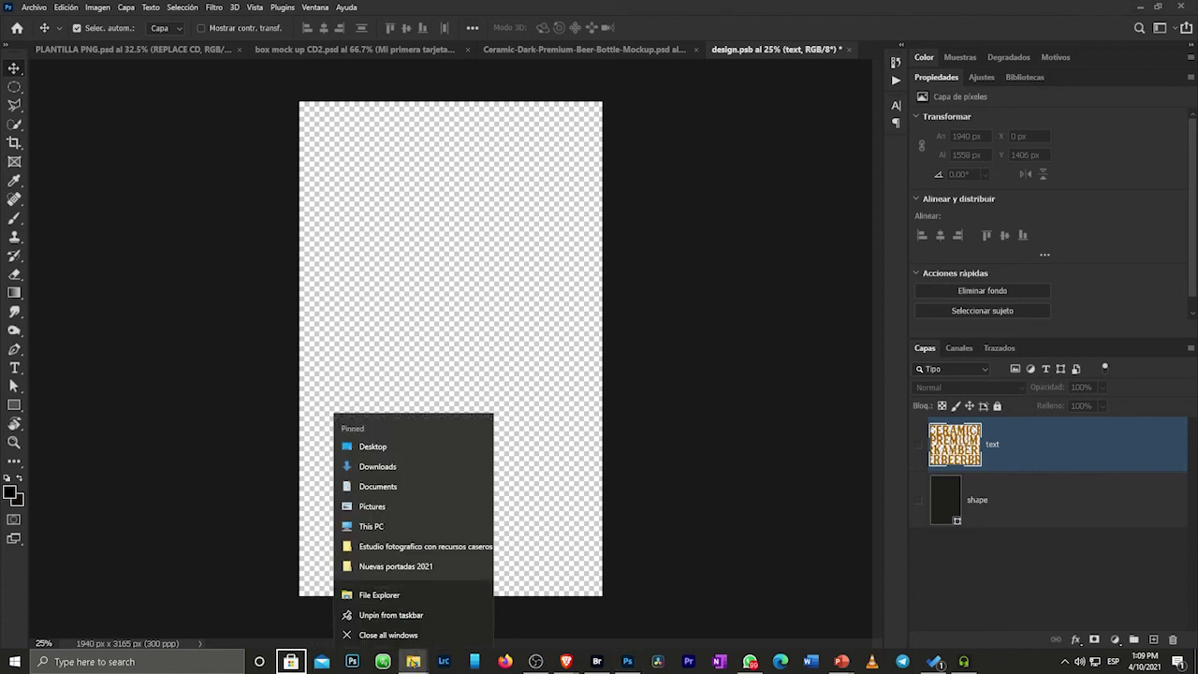
{"action": "left_click", "coordinate": [412, 661]}
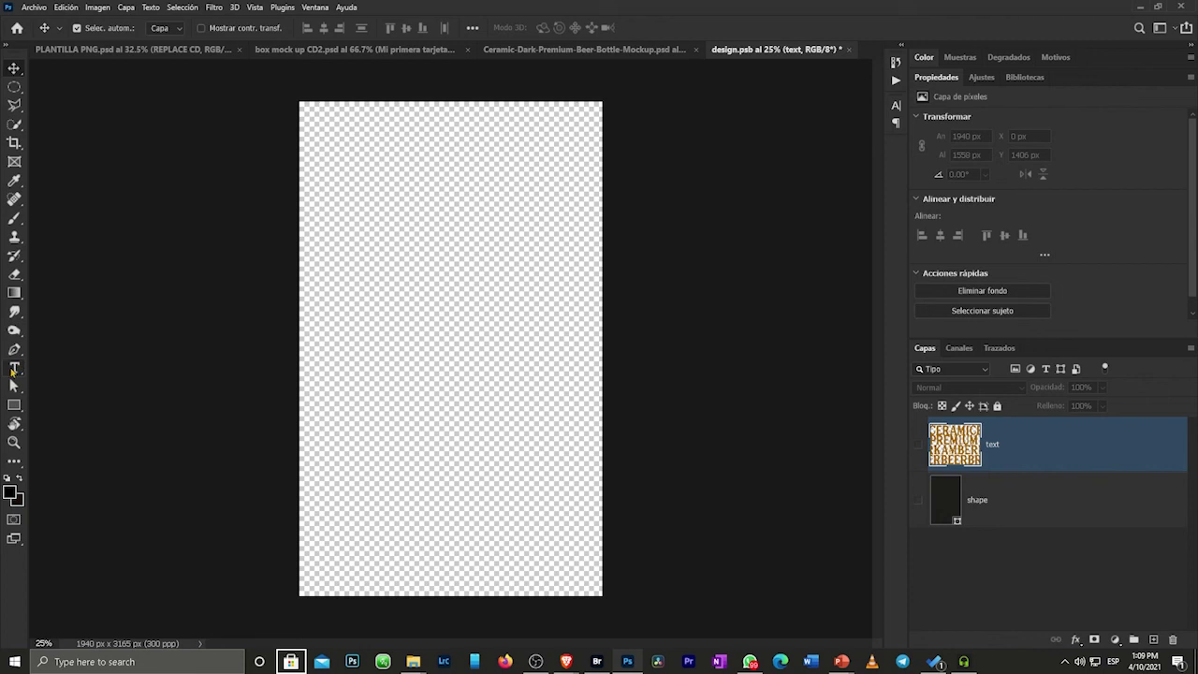
Add the text "DIOS ES BUENO" in black Poppins Bold near the middle of the empty design canvas.
{"action": "left_click", "coordinate": [14, 368]}
{"action": "left_click", "coordinate": [322, 316]}
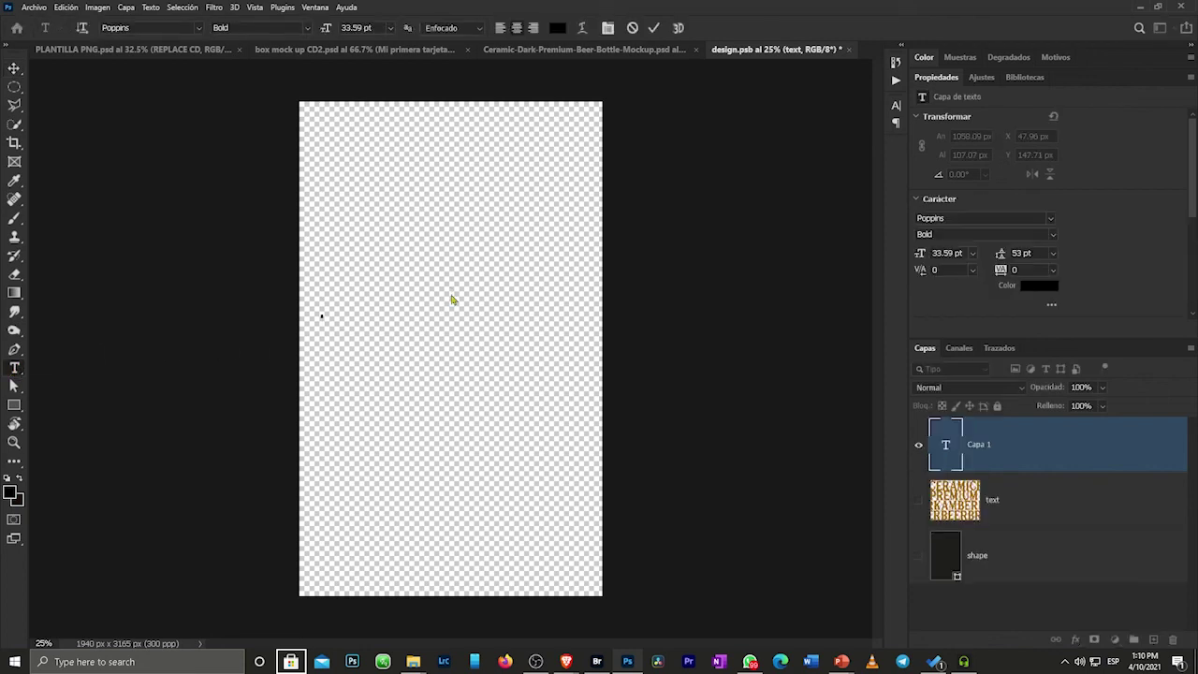
{"action": "type", "text": "L"}
{"action": "key", "text": "BackSpace"}
{"action": "type", "text": "DIOS ES"}
{"action": "type", "text": " BUENO"}
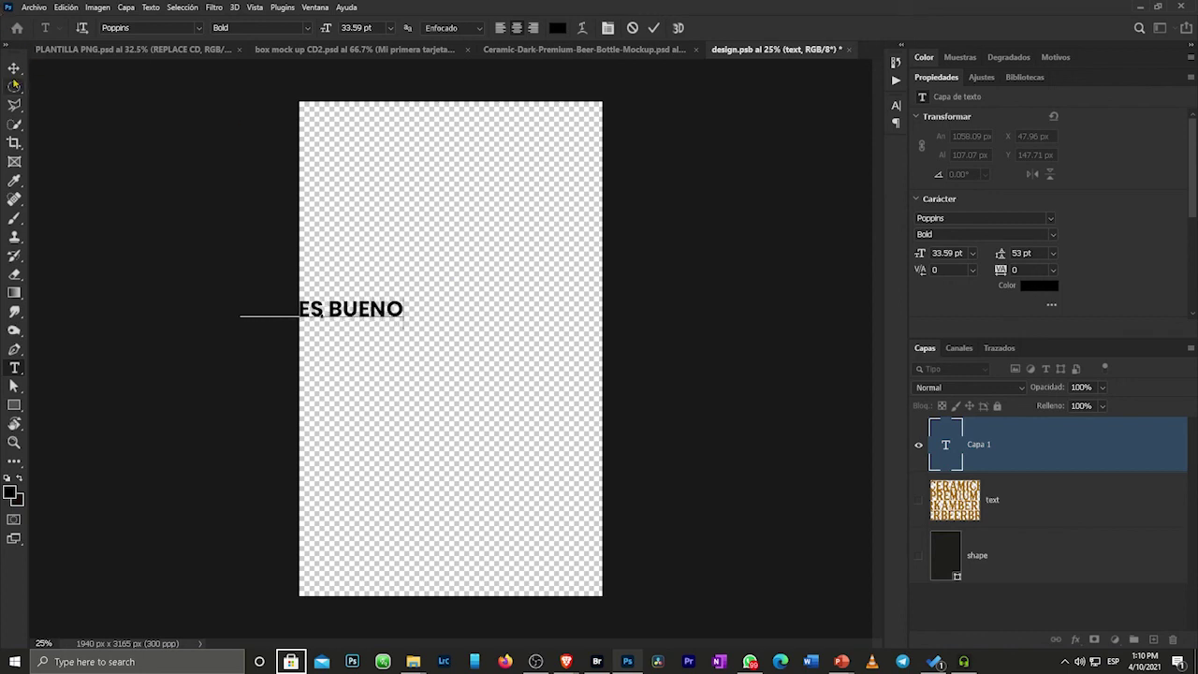